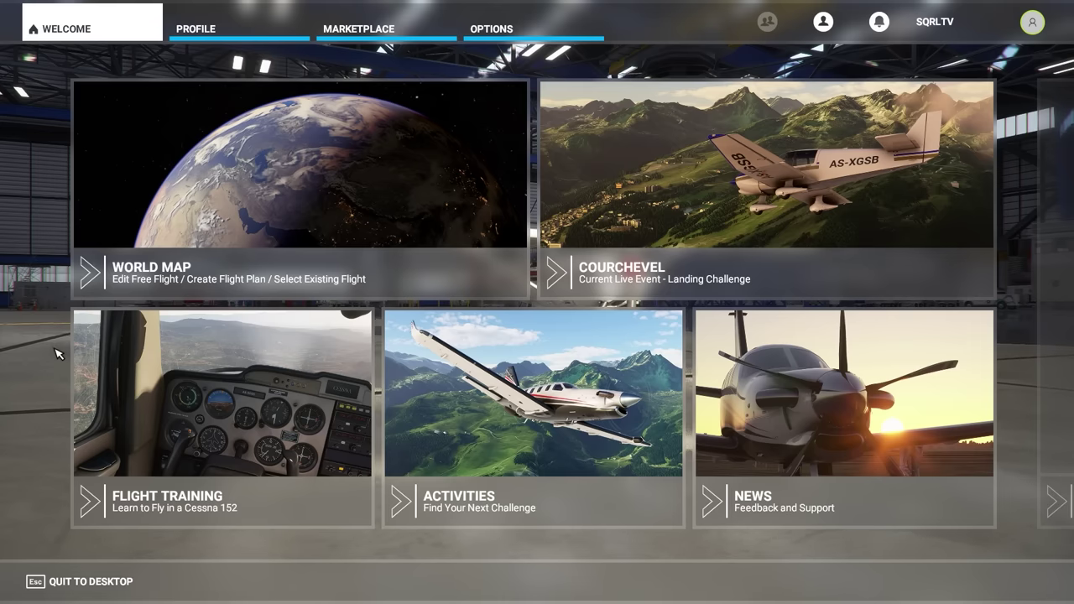
- In World Map aircraft selection, keep the Cessna 152 and filter to the 22 propeller aircraft
click(130, 266)
click(131, 116)
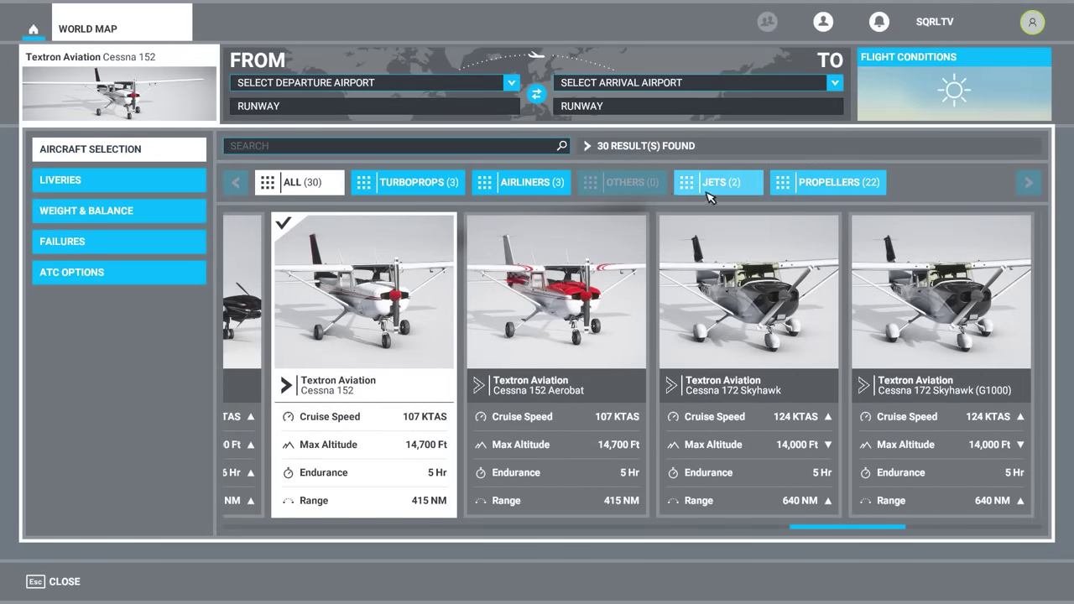
click(826, 183)
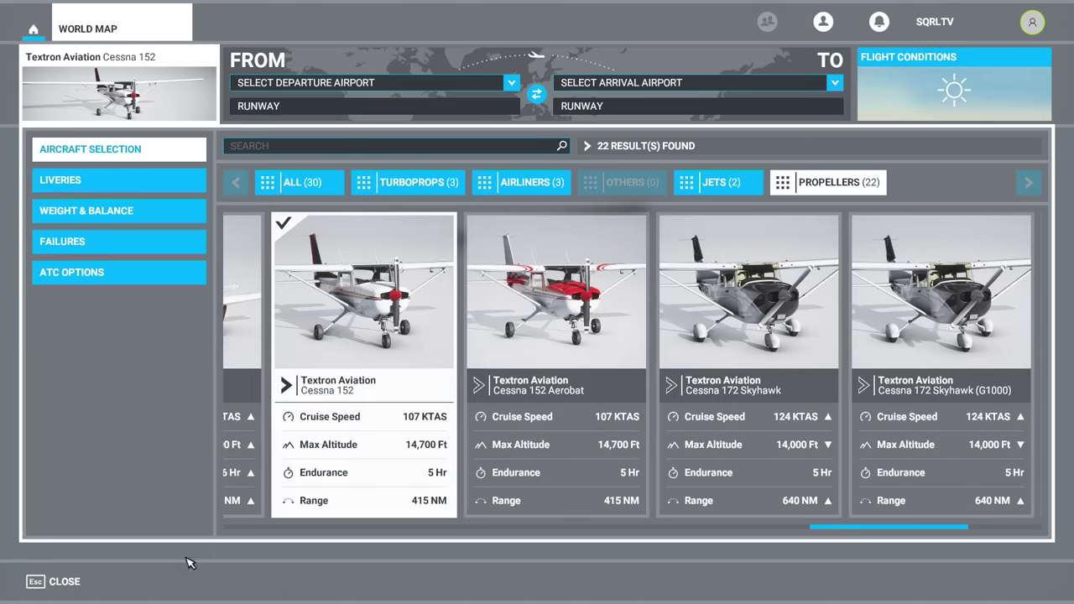
- Search 'lowi' and set Innsbruck runway 26 as the departure, then go to Flight Conditions
click(65, 579)
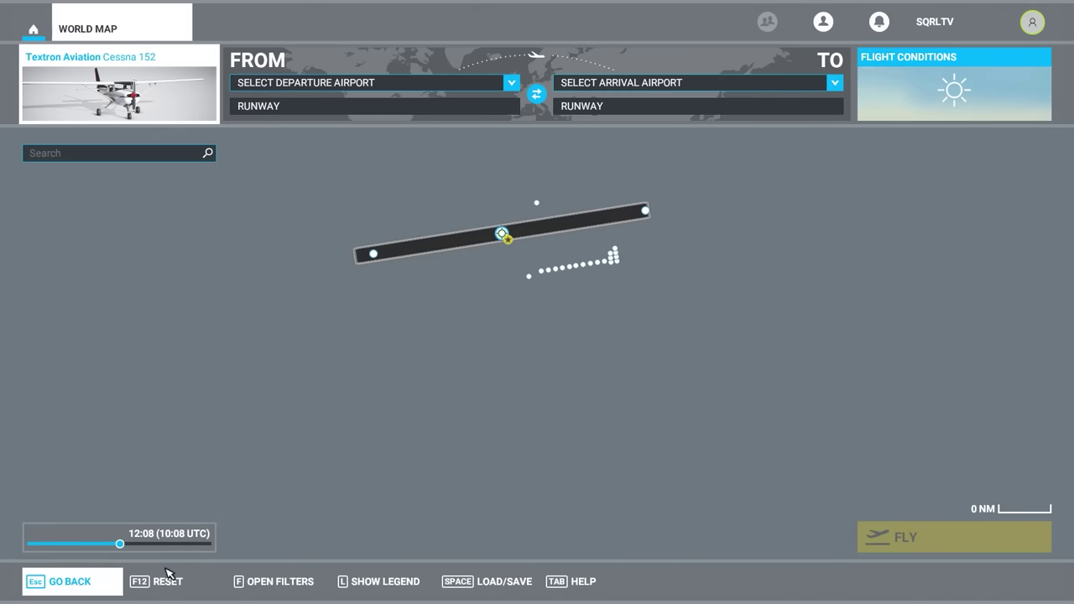
click(338, 83)
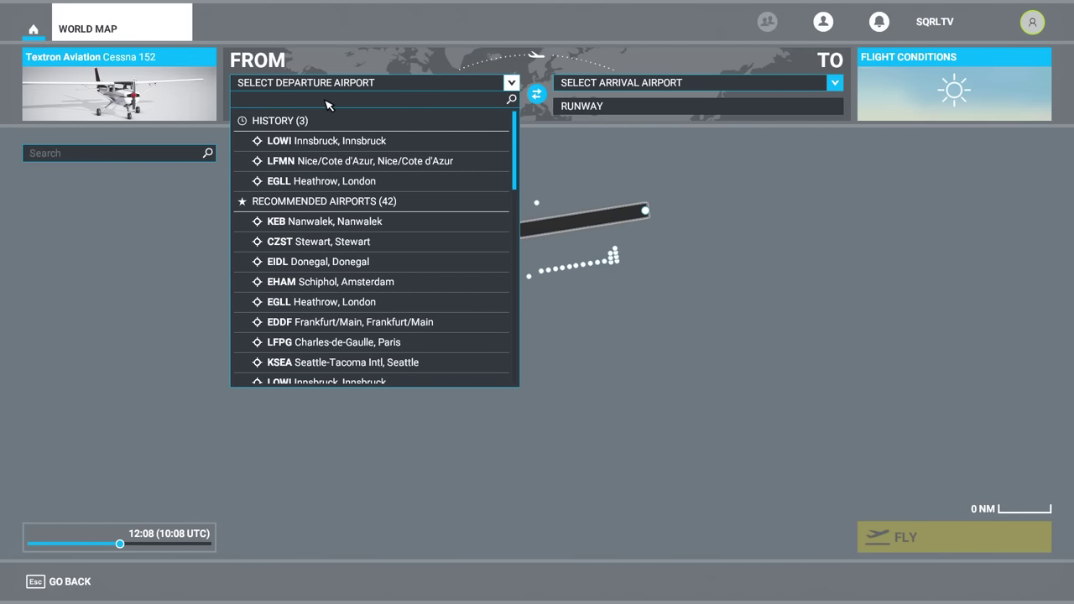
text(lowi)
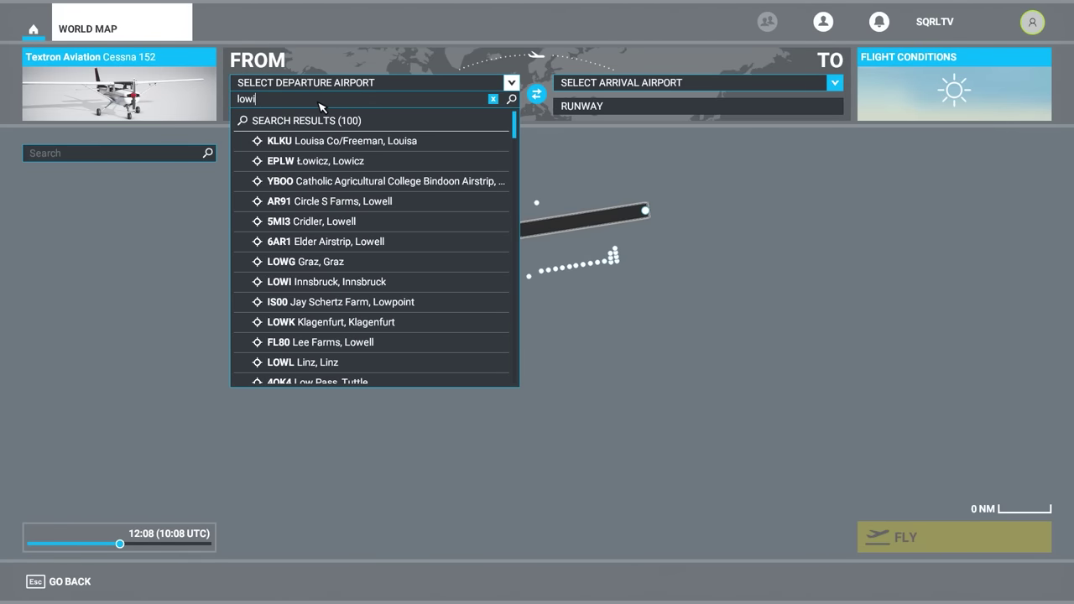
click(313, 143)
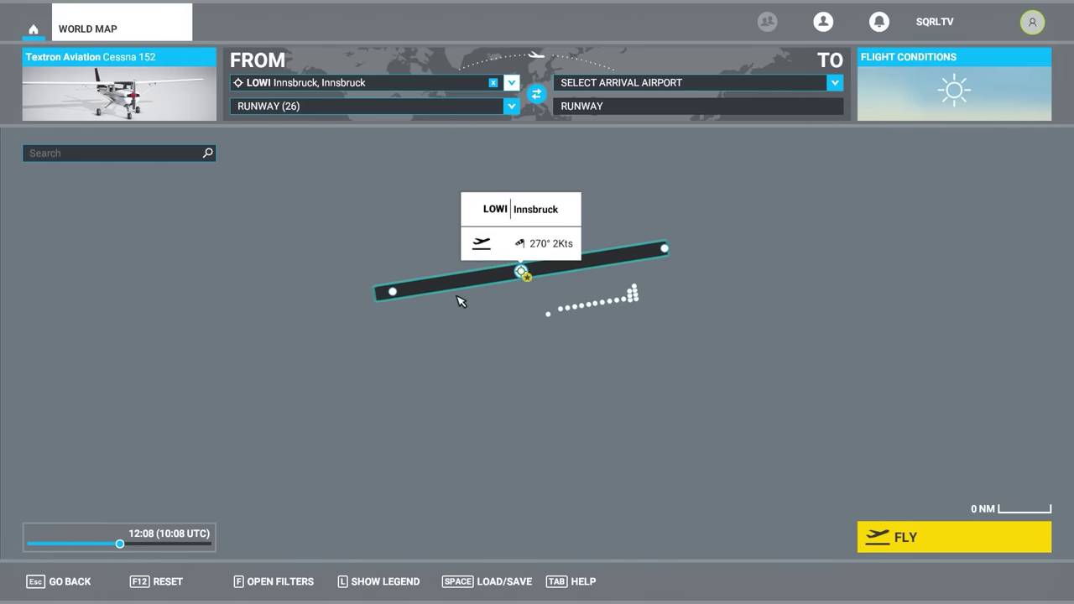
click(672, 257)
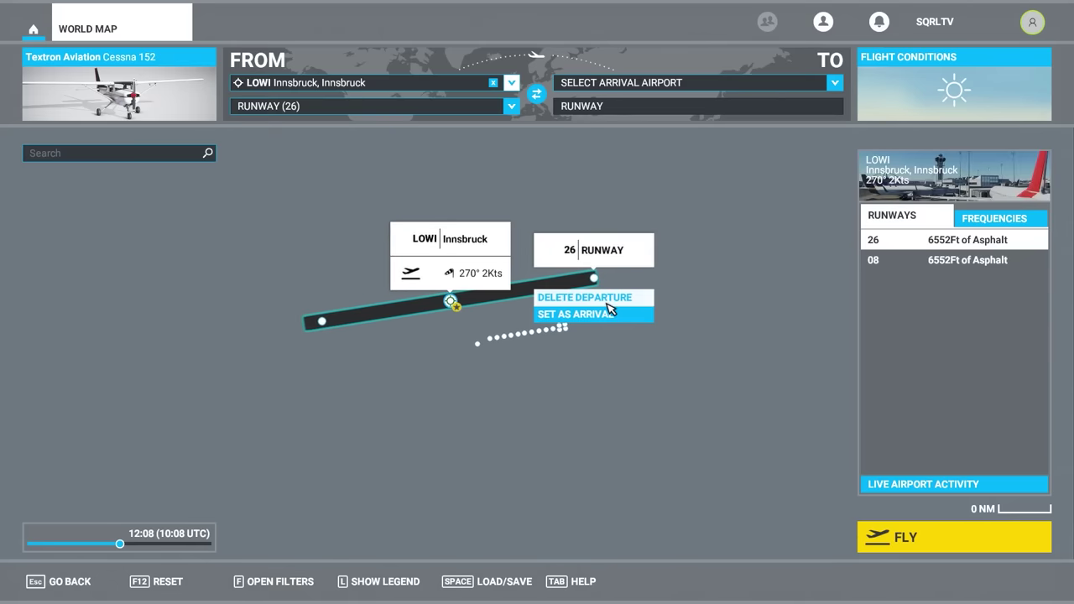
click(709, 289)
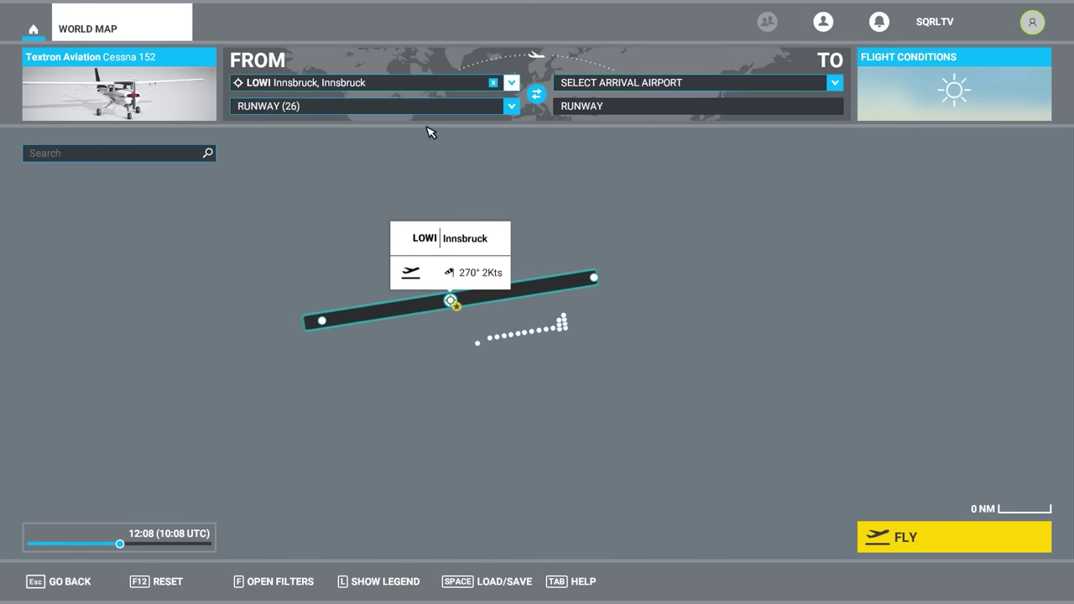
click(927, 83)
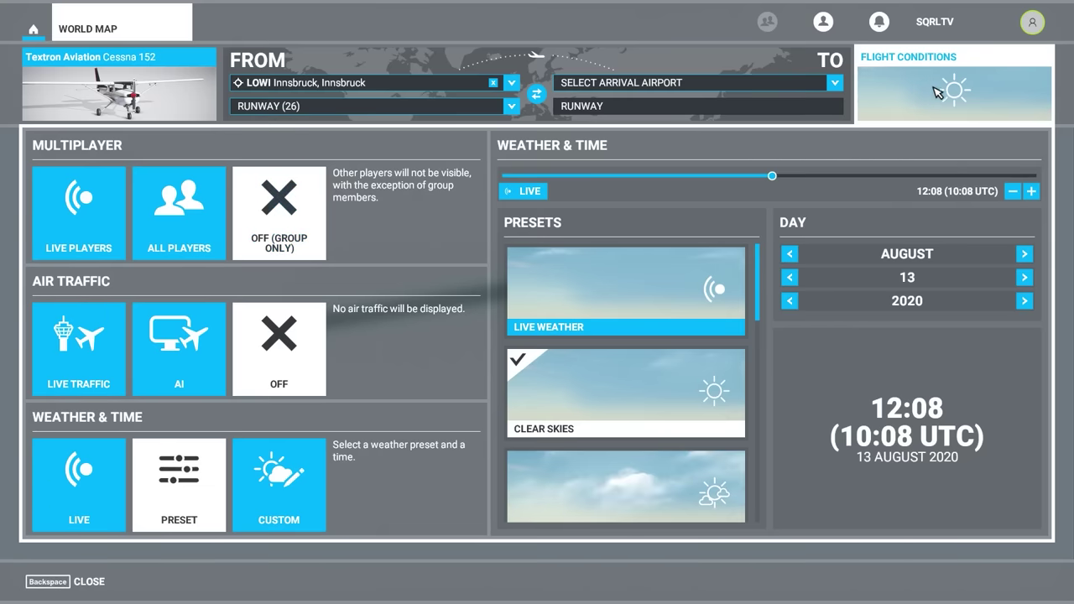
- Keep multiplayer group-only, turn air traffic off, use preset weather, and set time to 12:02
click(296, 227)
click(282, 366)
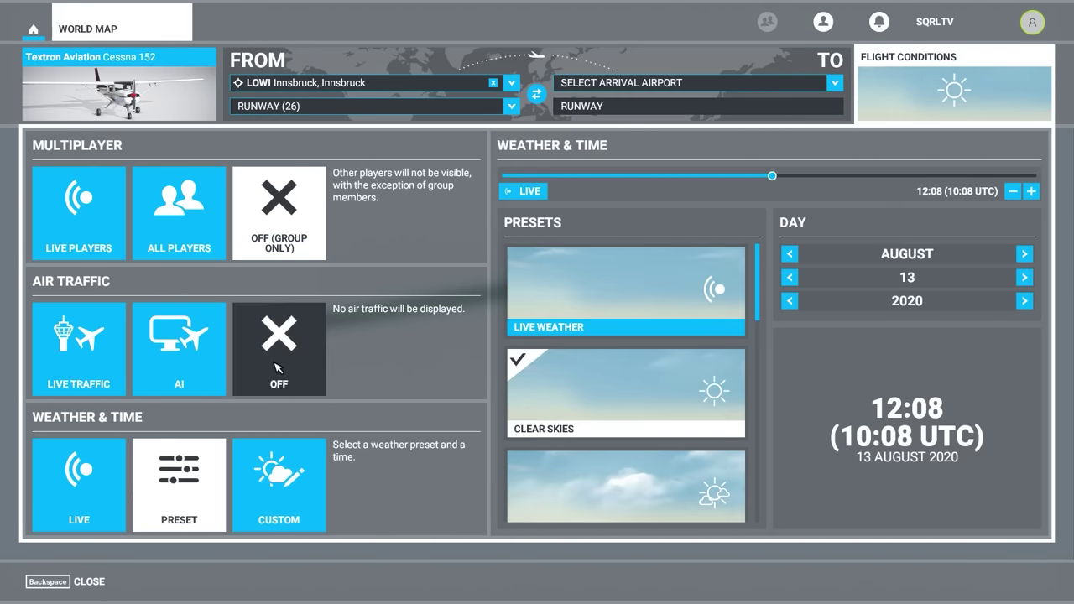
click(193, 475)
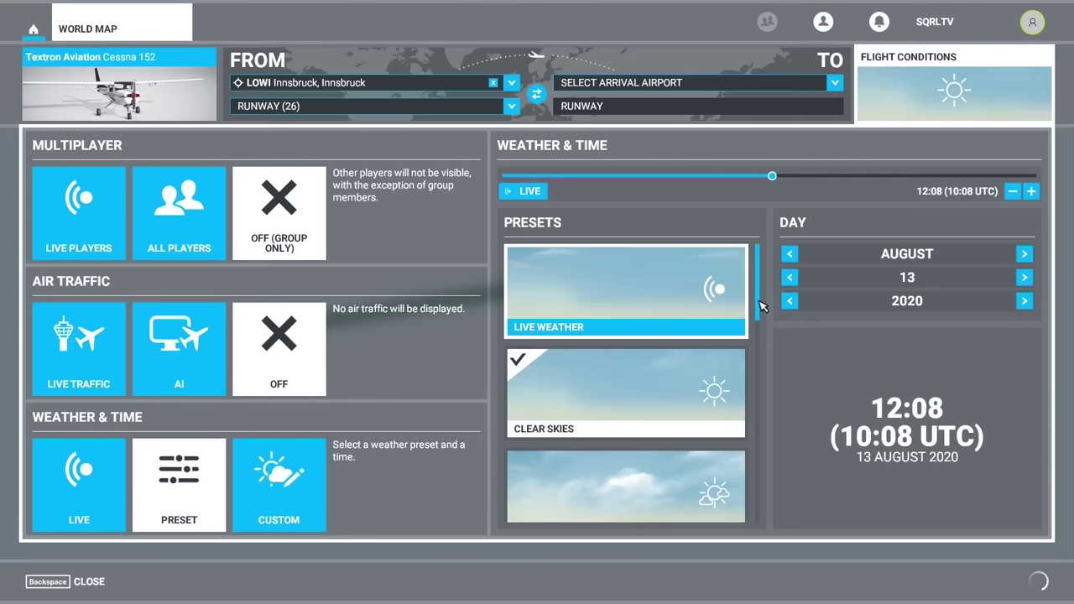
drag(773, 176, 771, 176)
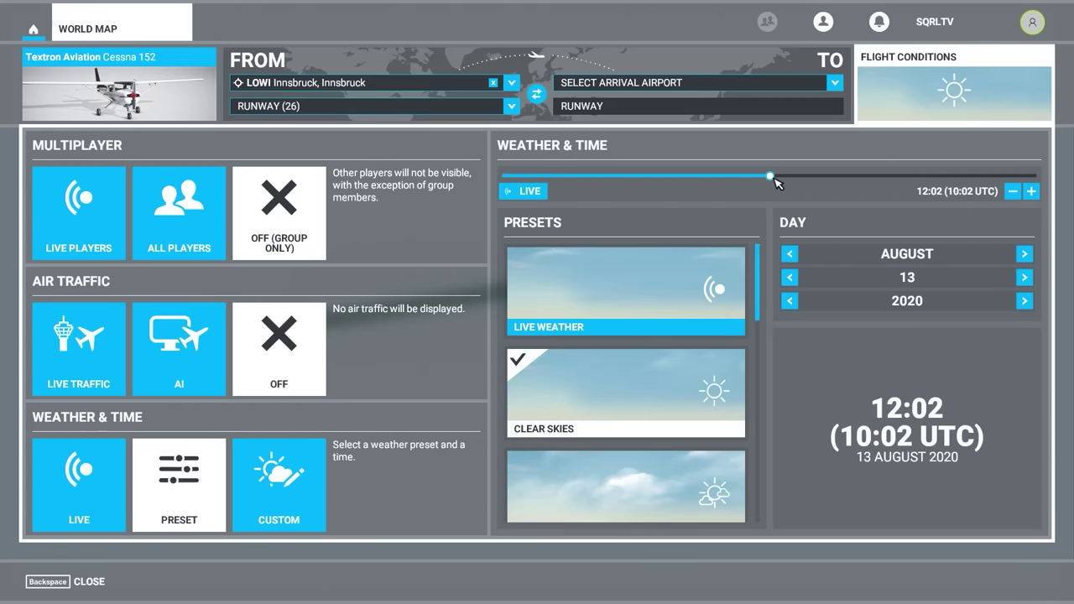
key(BackSpace)
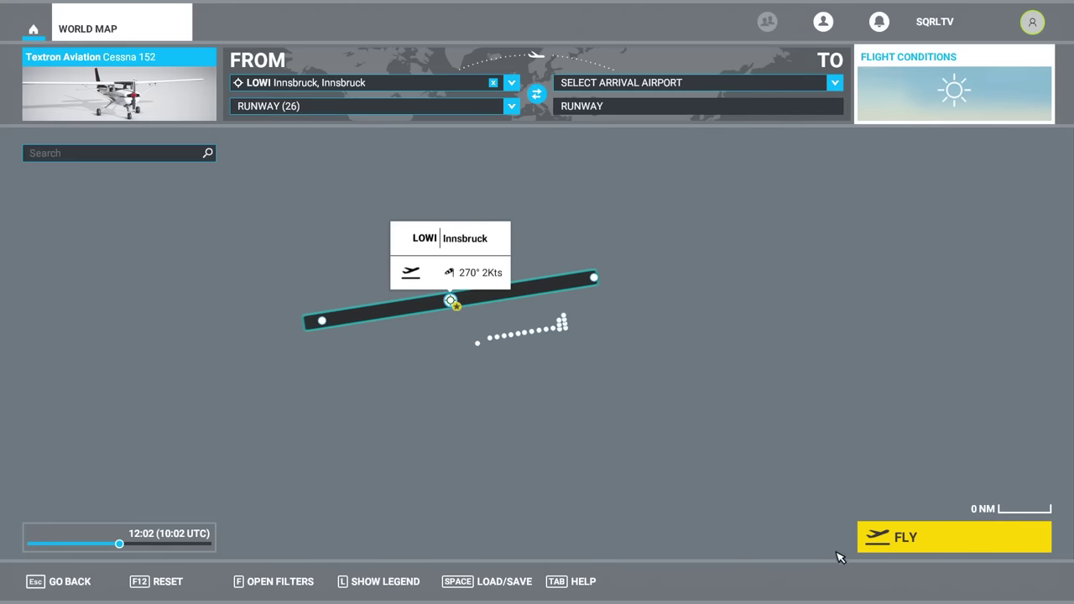
- Start the flight at Innsbruck in the Cessna 152 and hide the yoke
click(896, 539)
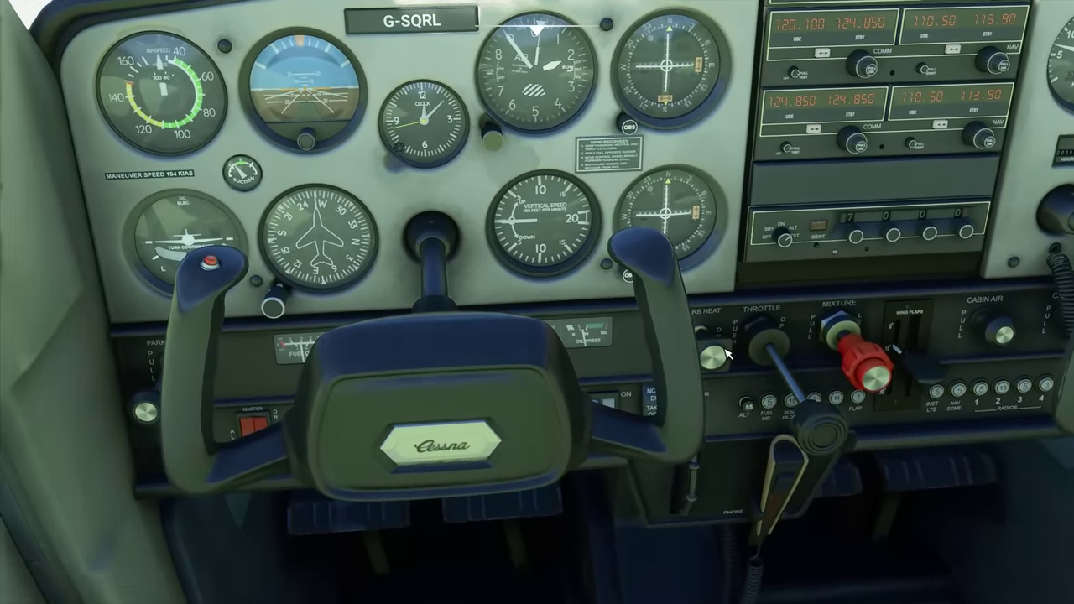
click(445, 242)
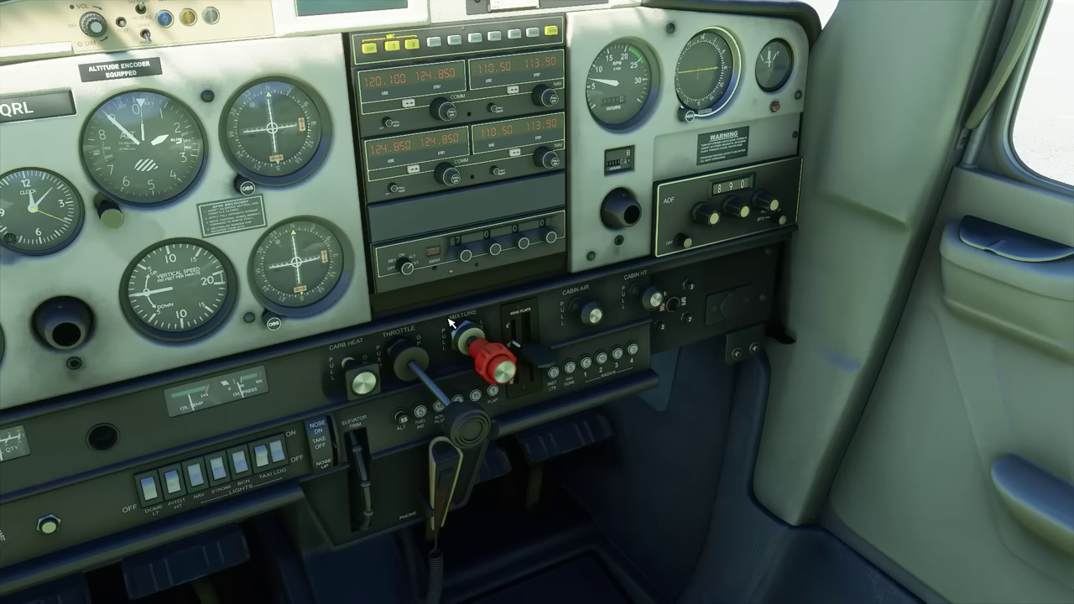
key(equal)
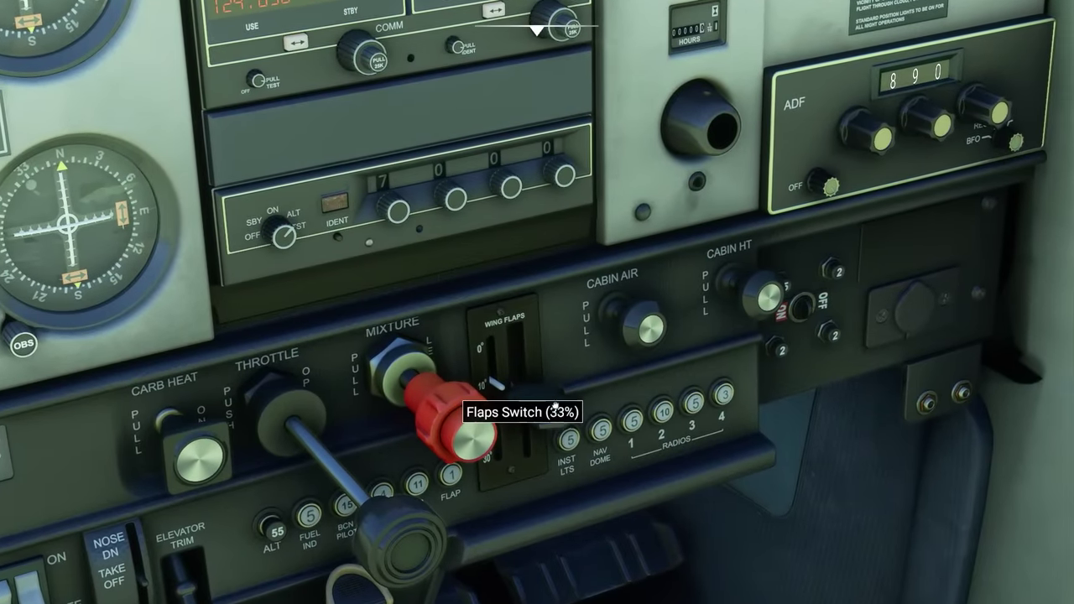
- Move the flaps lever to 0°, then to about 27%, and bring up the Options menu
mouse_move(543, 440)
mouse_down()
mouse_move(548, 355)
mouse_move(552, 460)
mouse_move(553, 426)
mouse_up()
key(minus)
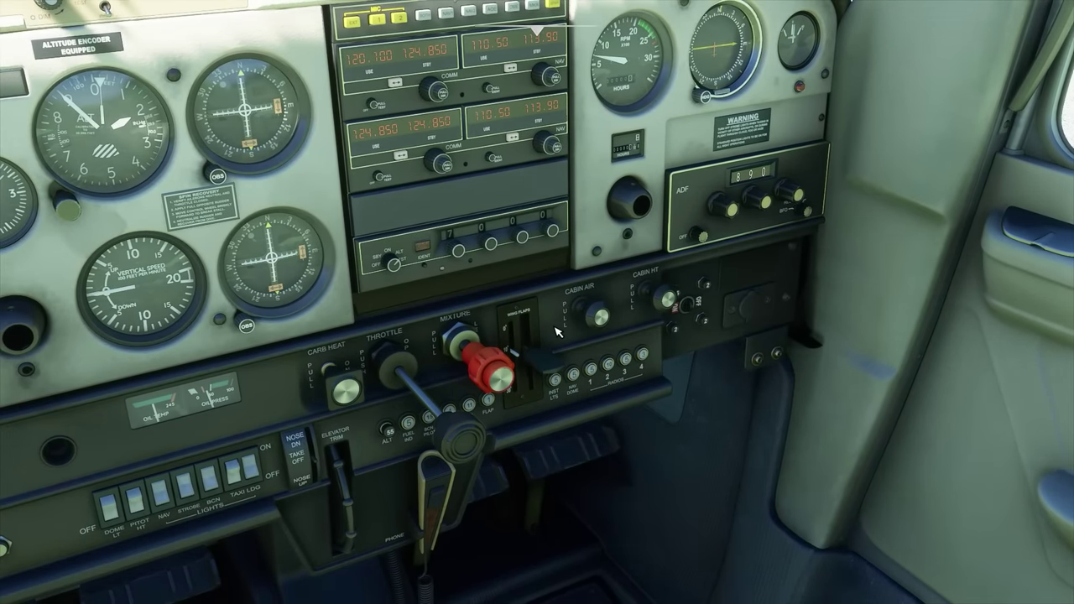
drag(552, 375, 565, 356)
key(Escape)
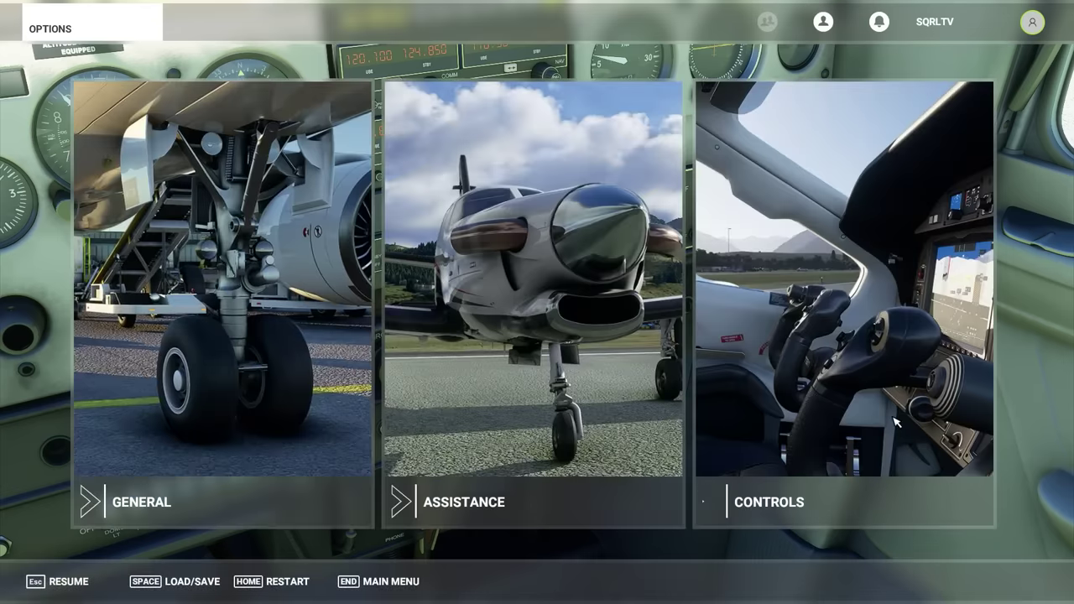
- Show the Throttle - HOTAS Warthog bindings for flaps, landing gear, APU starter and mixture axis
click(768, 514)
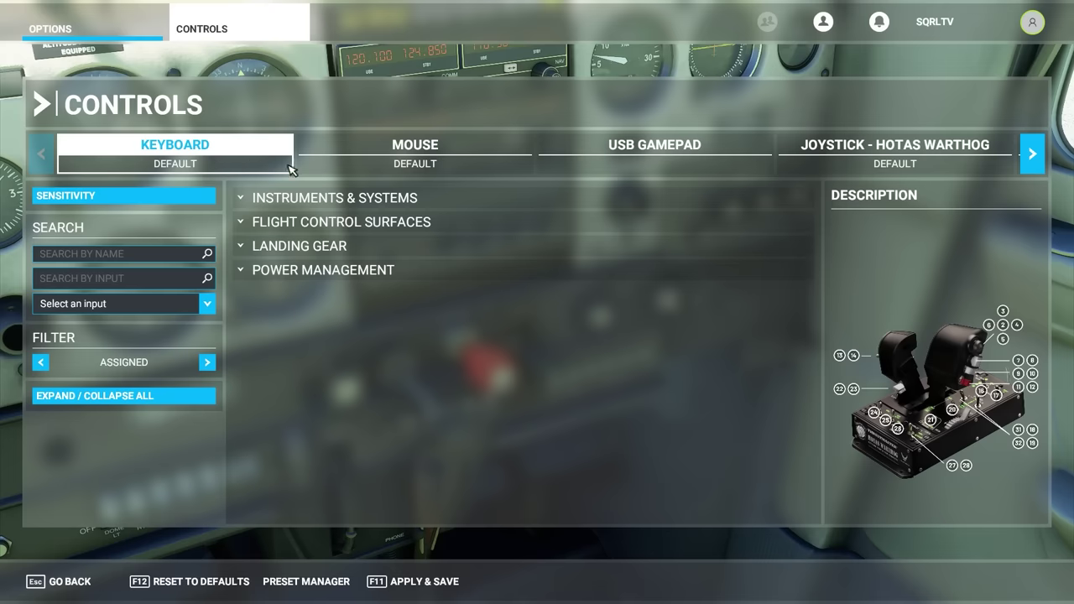
click(1033, 155)
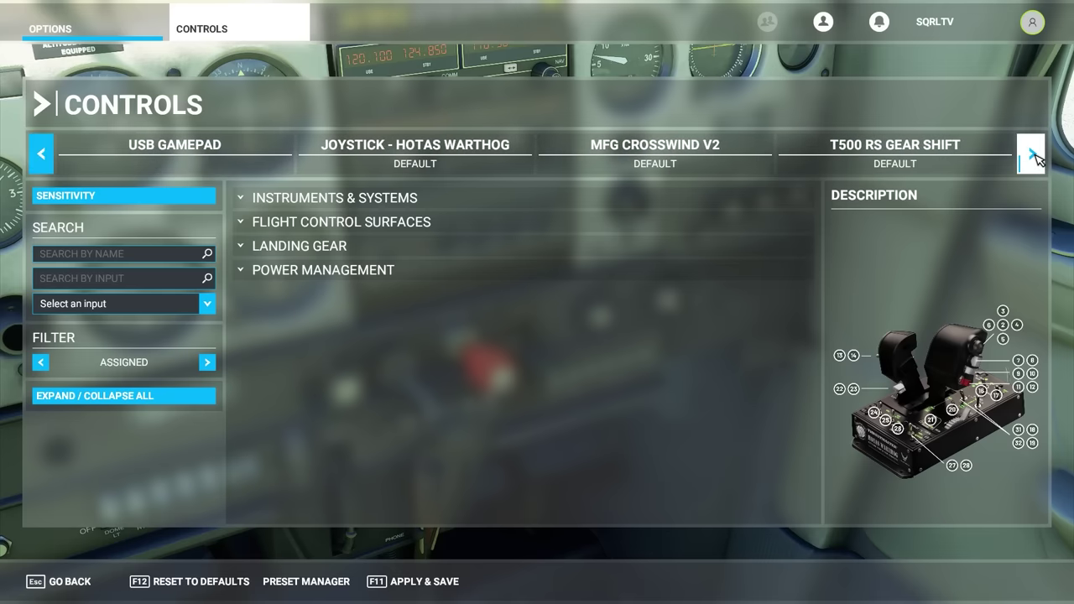
click(1035, 156)
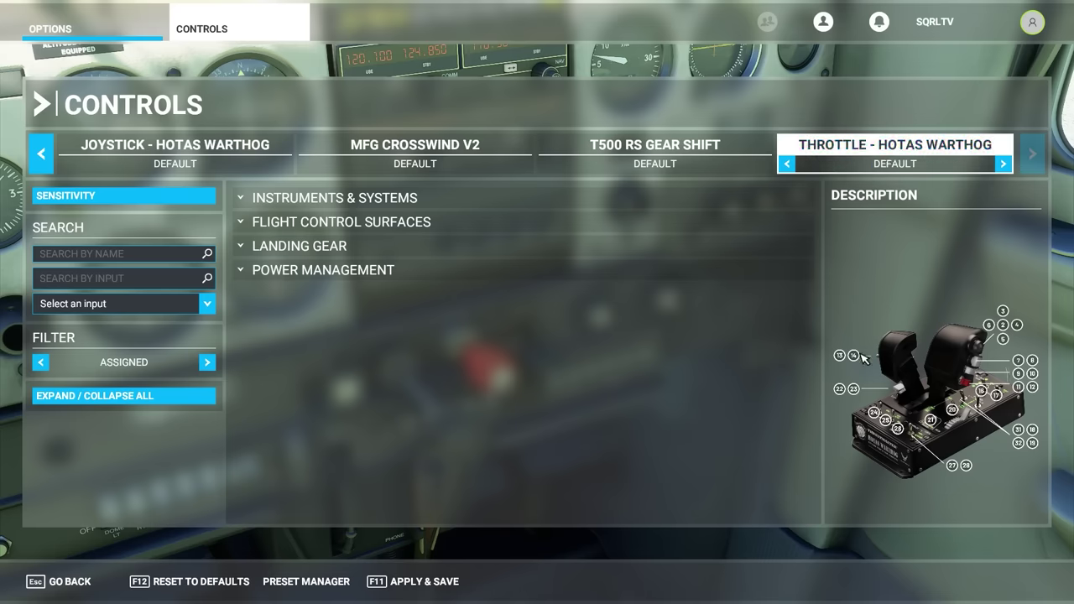
click(369, 155)
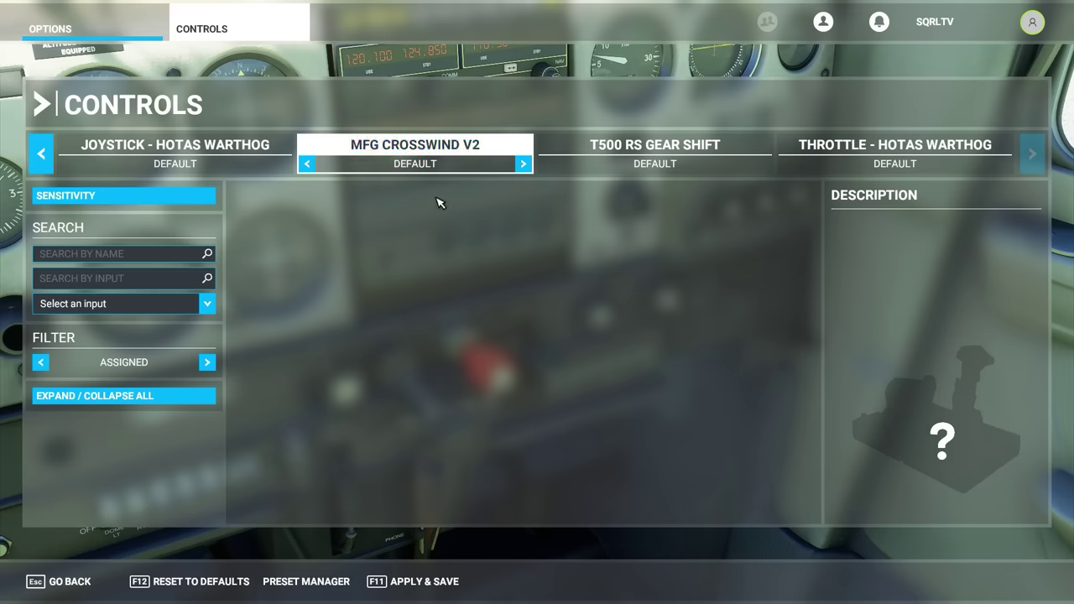
click(909, 149)
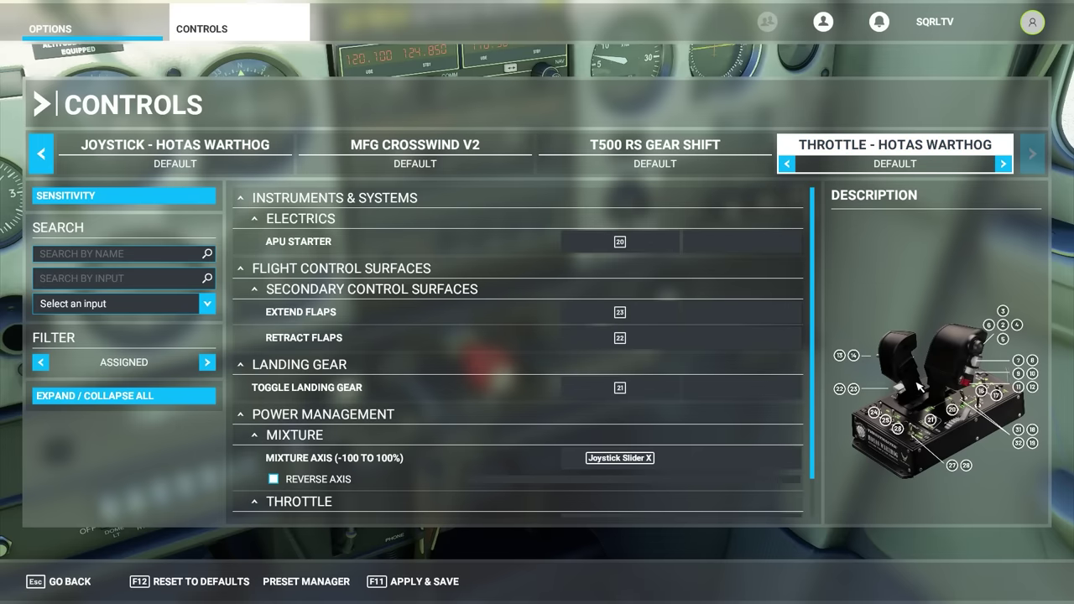
scroll(554, 453, down, 1)
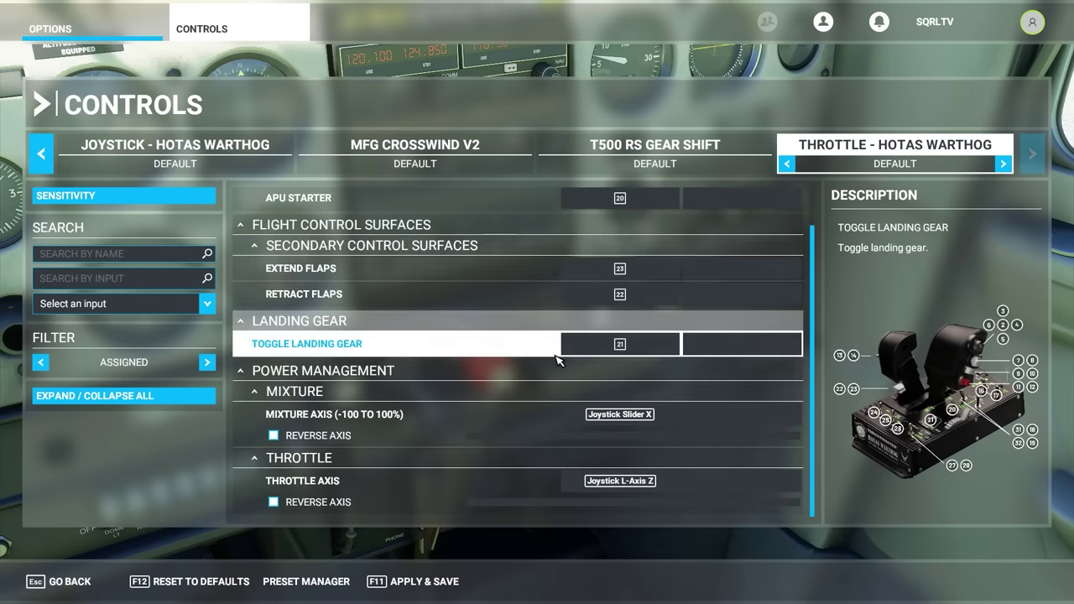
scroll(558, 359, up, 1)
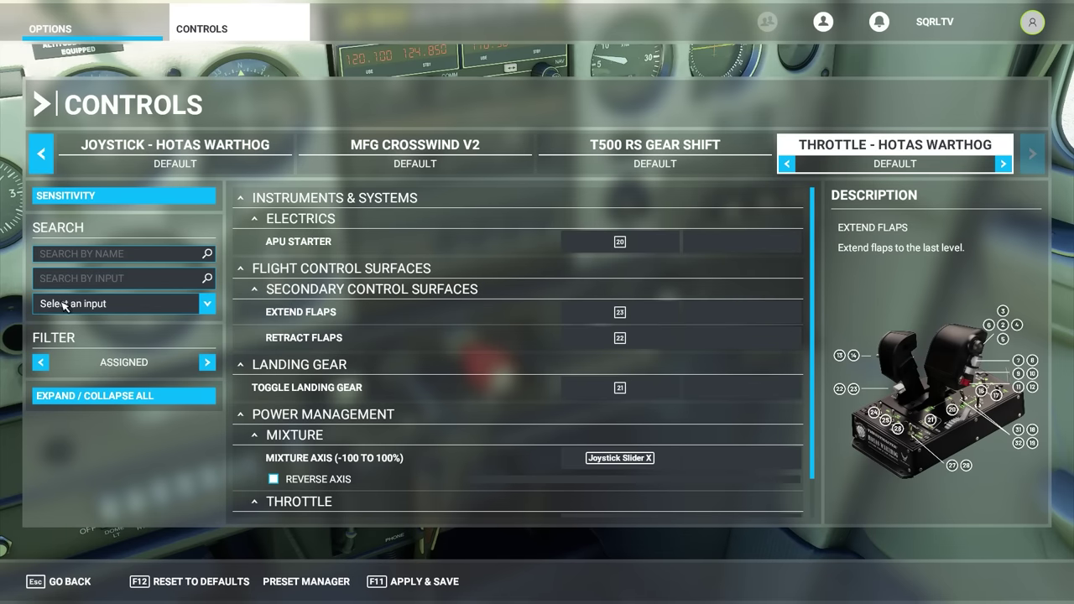
click(83, 257)
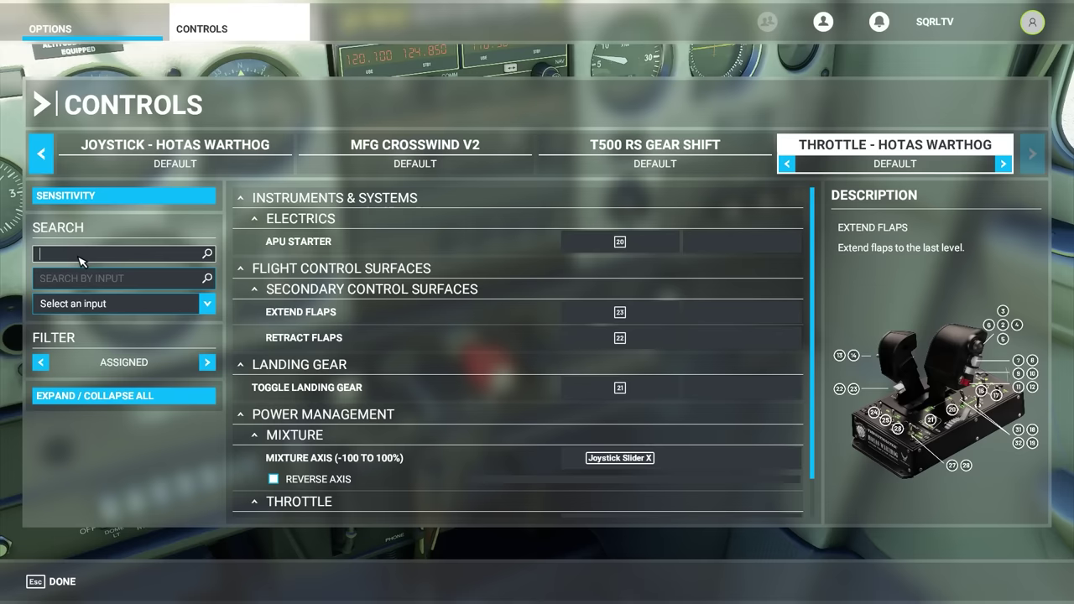
- Search the Warthog bindings for 'flap' with the All filter and browse the cowl-flap and flap actions
text(flap)
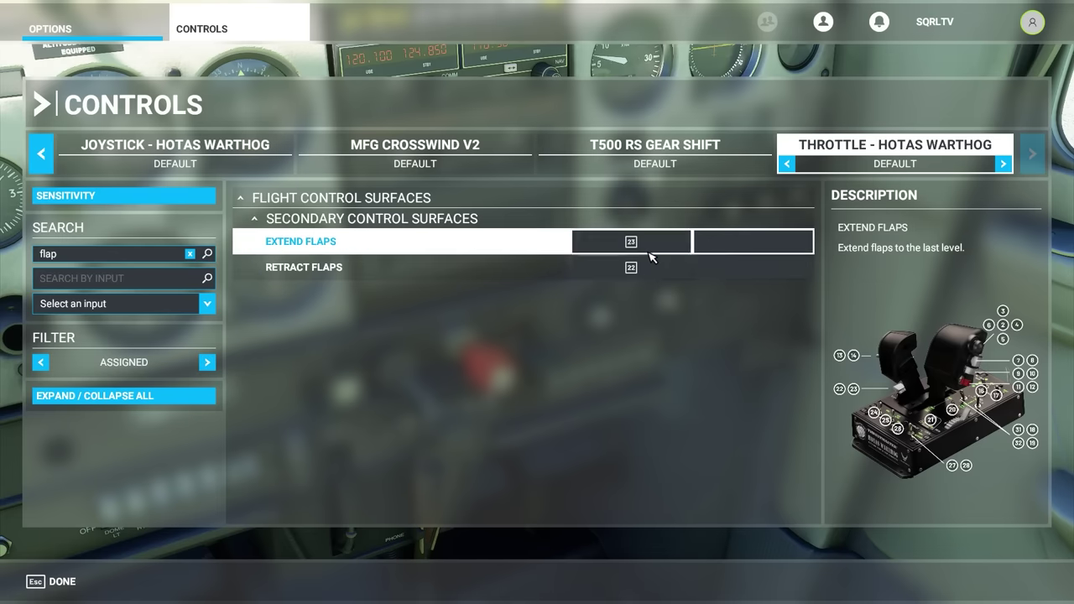
click(207, 364)
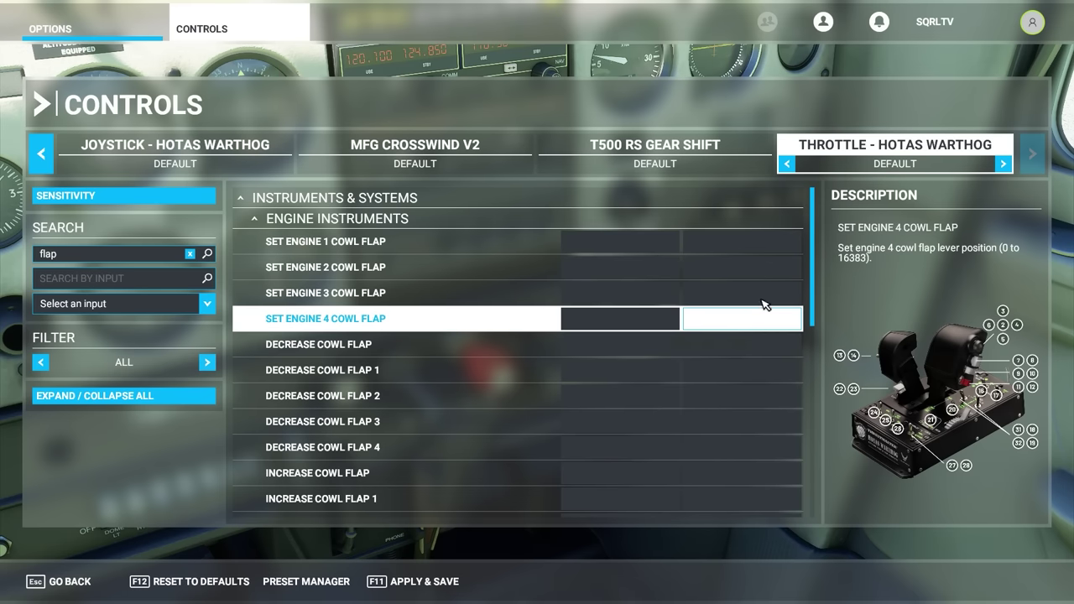
mouse_move(822, 228)
mouse_down()
mouse_move(827, 434)
mouse_move(822, 243)
mouse_up()
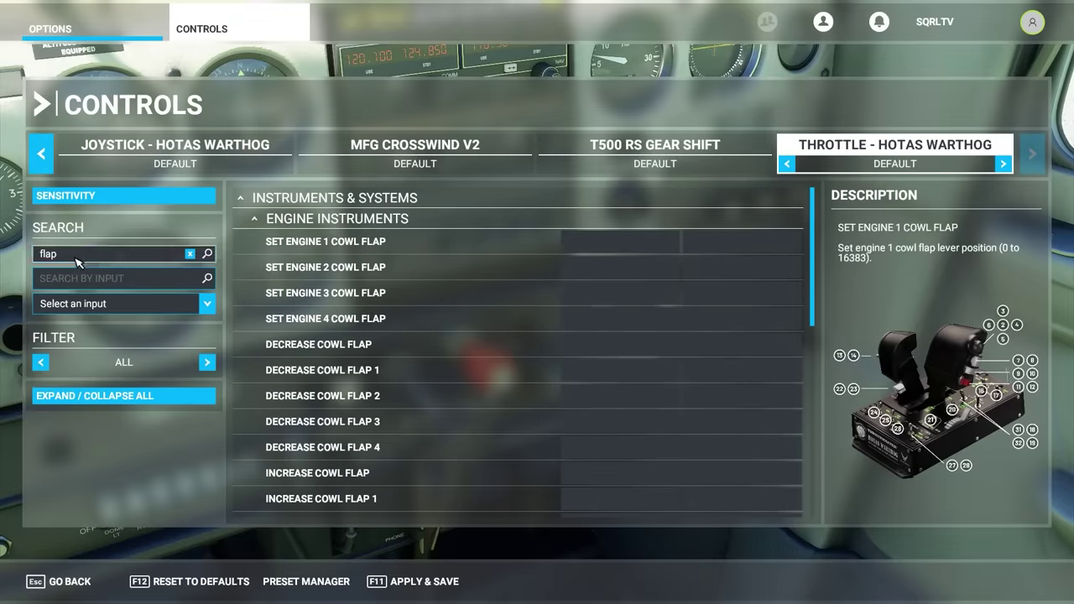
scroll(407, 317, down, 3)
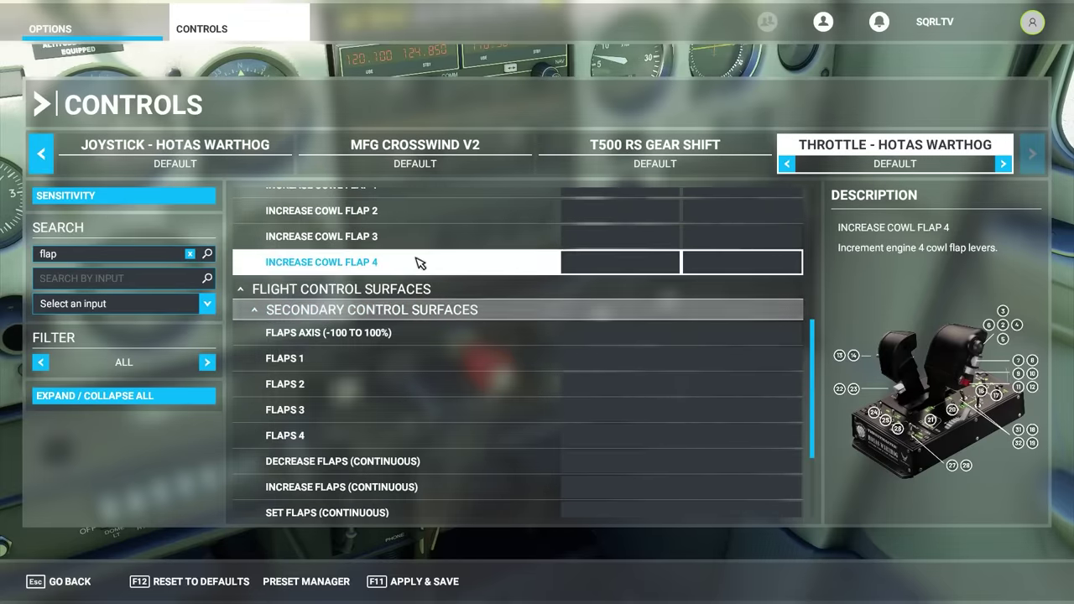
scroll(411, 277, down, 5)
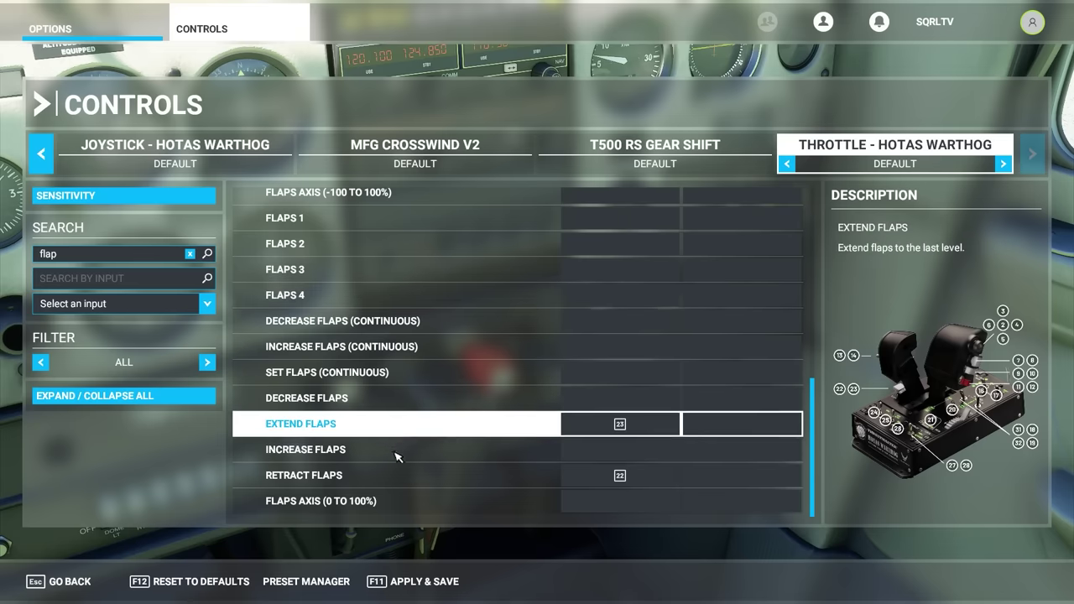
scroll(402, 403, up, 6)
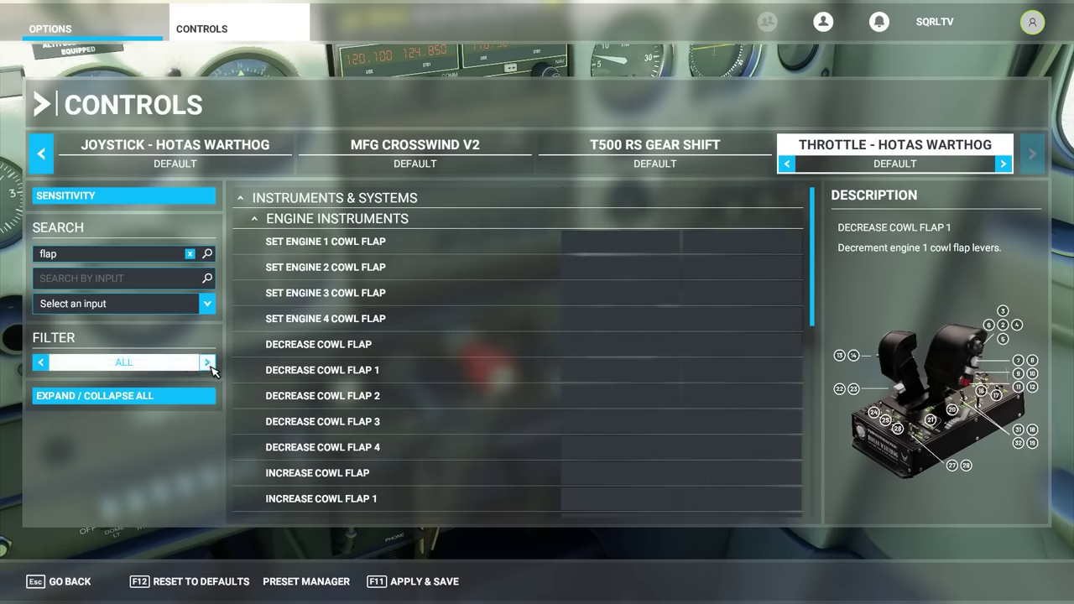
- Set the filter to Essentials, clear the 'flap' search, and scroll the full list
click(207, 362)
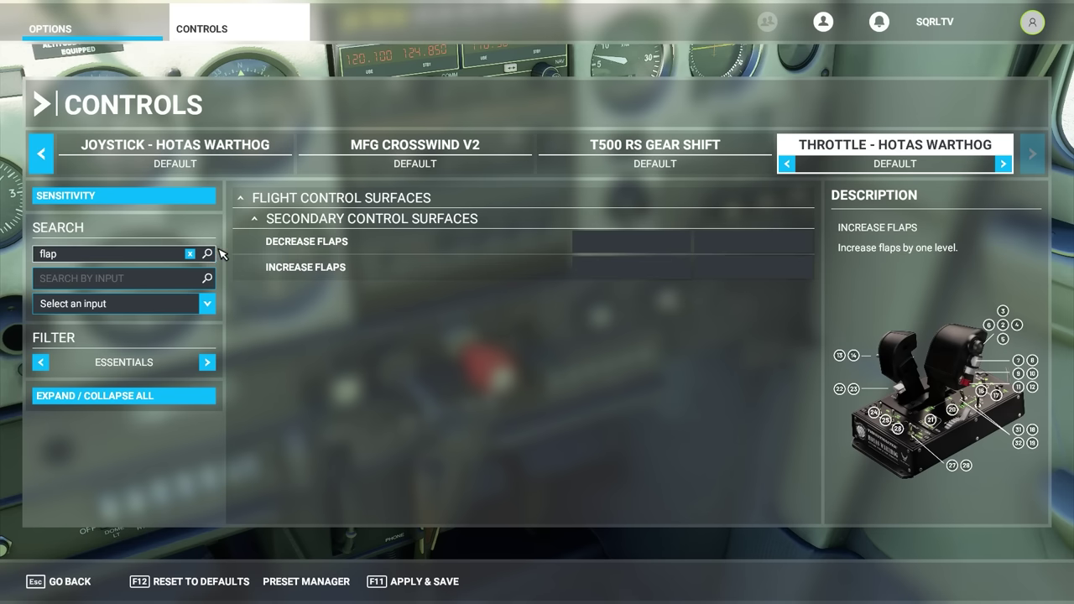
click(190, 254)
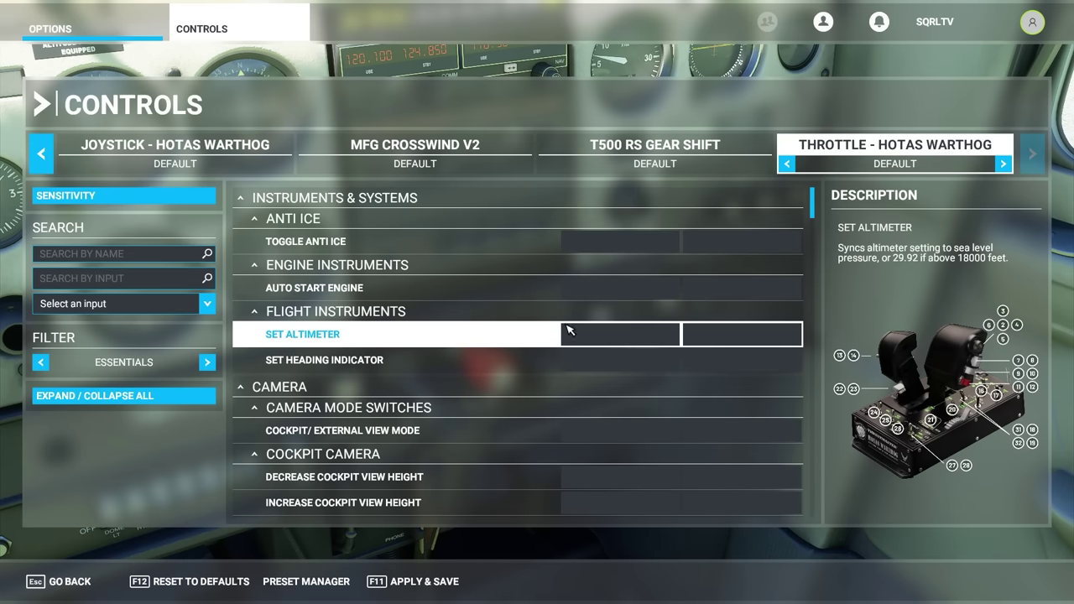
scroll(814, 210, down, 3)
drag(822, 233, 841, 453)
- Cycle the filter through Assigned, All and Essentials, ending on Essentials
click(207, 361)
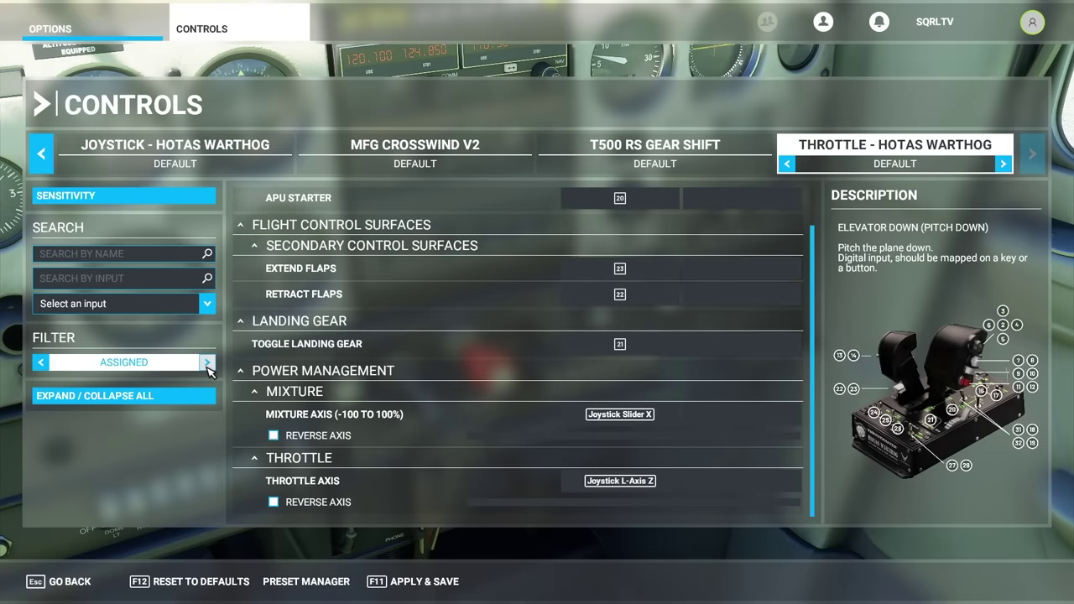
click(208, 362)
mouse_move(814, 206)
mouse_down()
mouse_move(820, 511)
mouse_move(826, 204)
mouse_up()
click(207, 362)
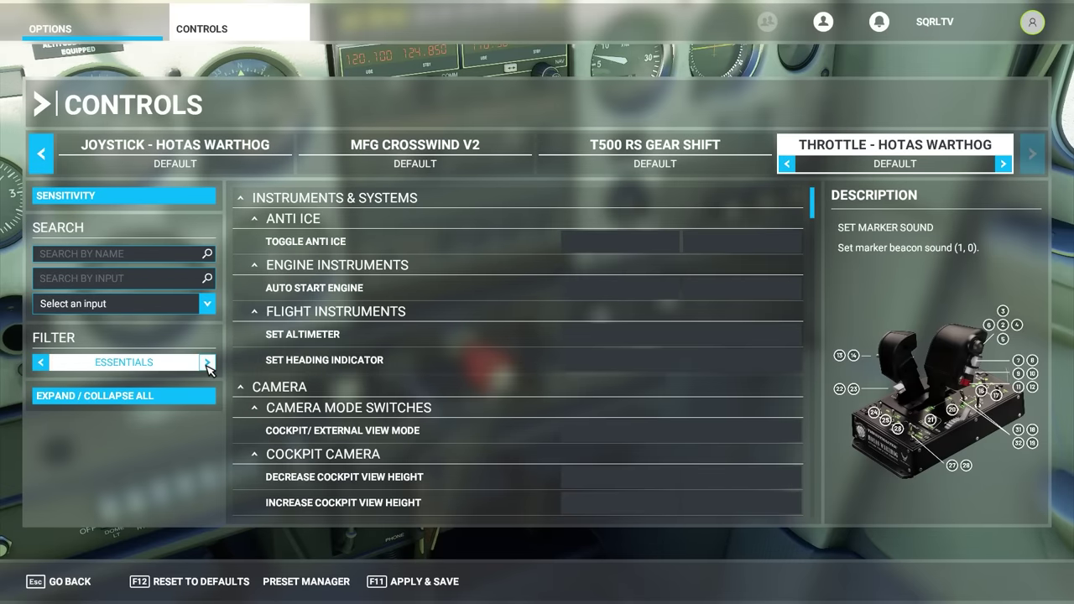
click(208, 362)
click(207, 362)
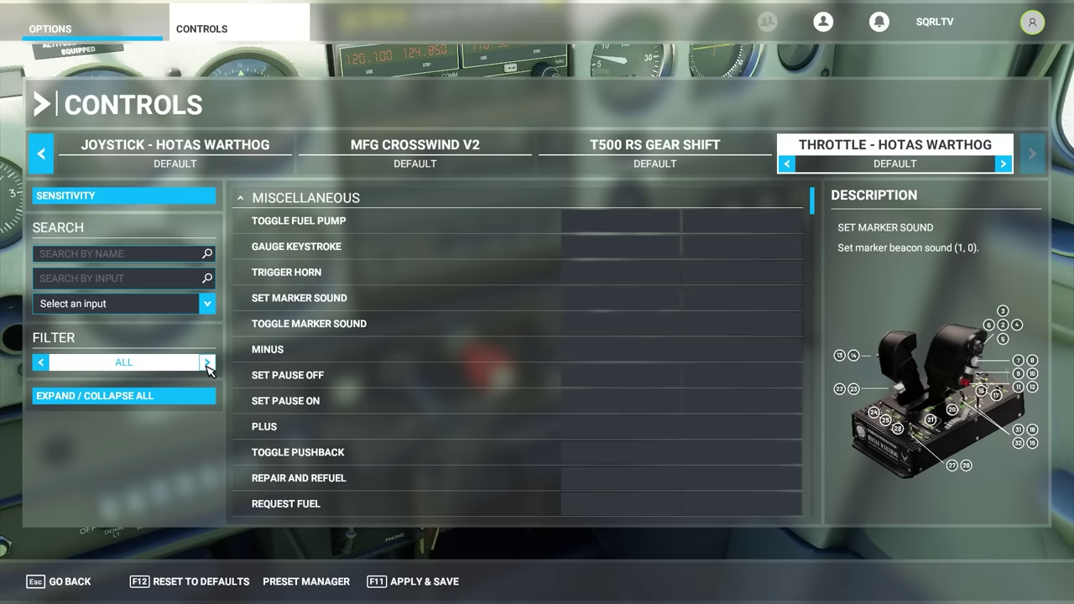
click(207, 362)
- Search 'flap' under Essentials and open the empty Decrease Flaps binding slot
click(81, 258)
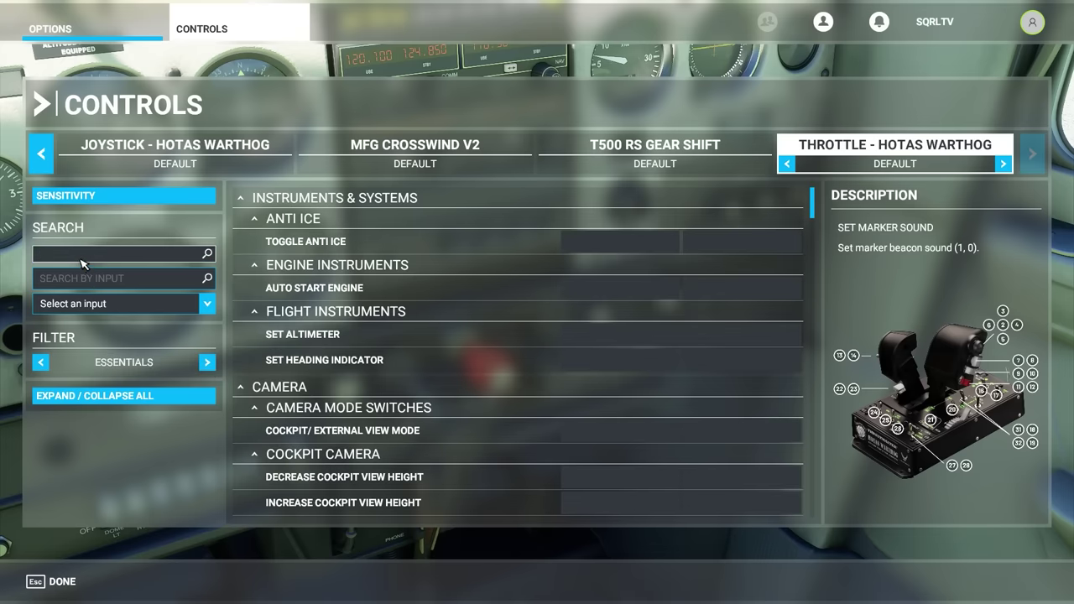
text(flap)
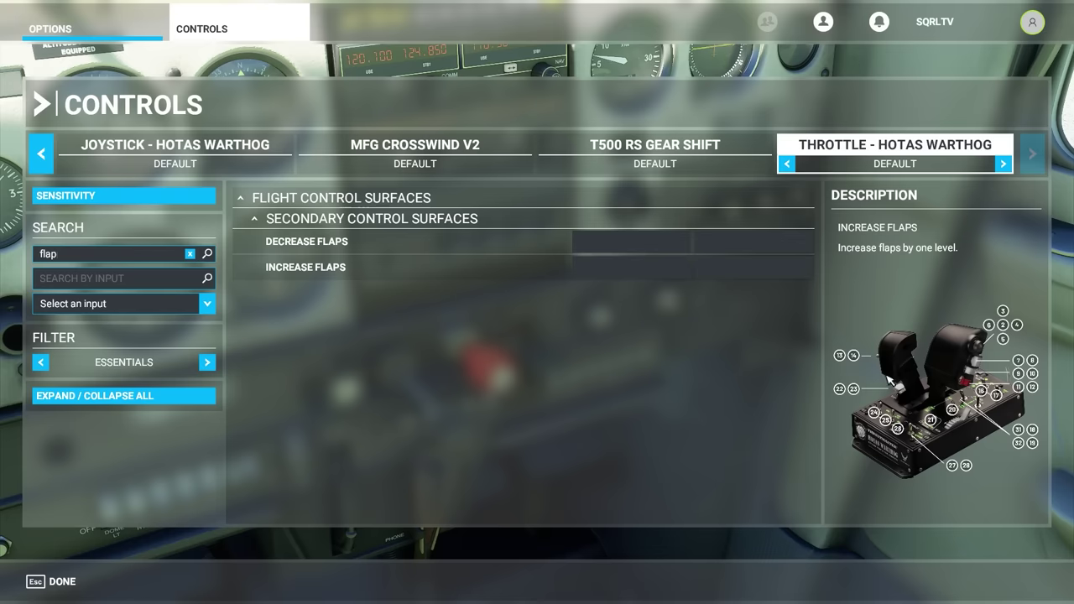
click(617, 250)
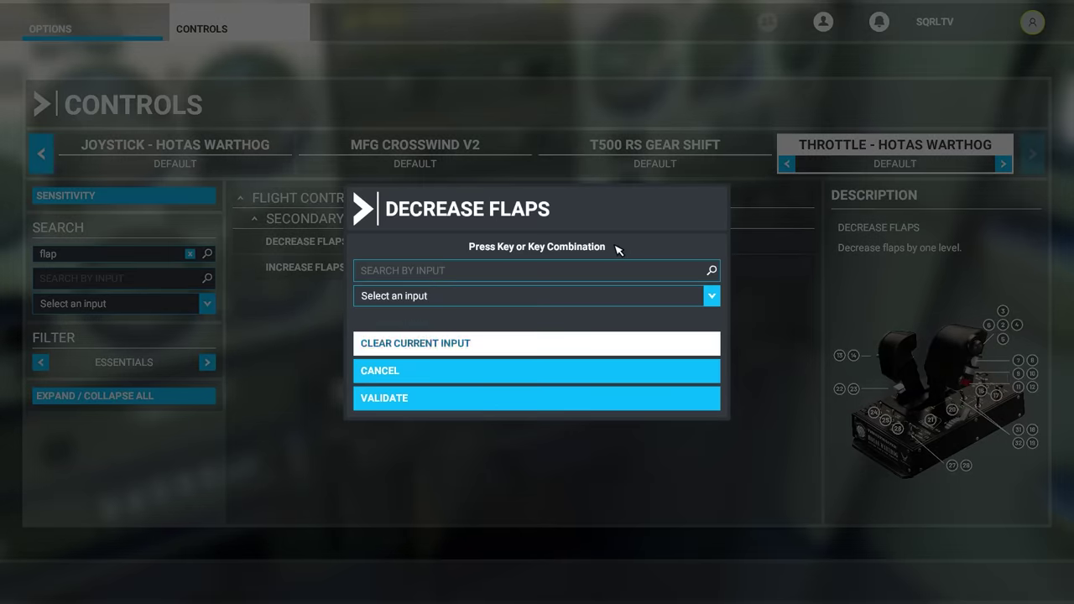
- Capture button 12 for Decrease Flaps and name the new profile 'Throttle - HOTAS Warthog EP2'
click(458, 272)
click(436, 399)
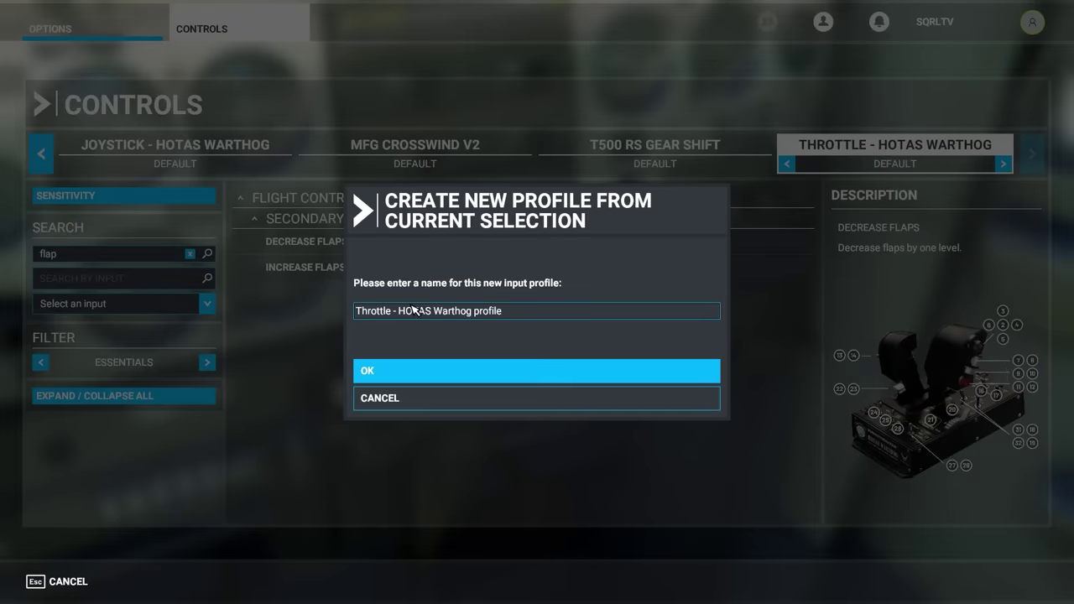
click(528, 313)
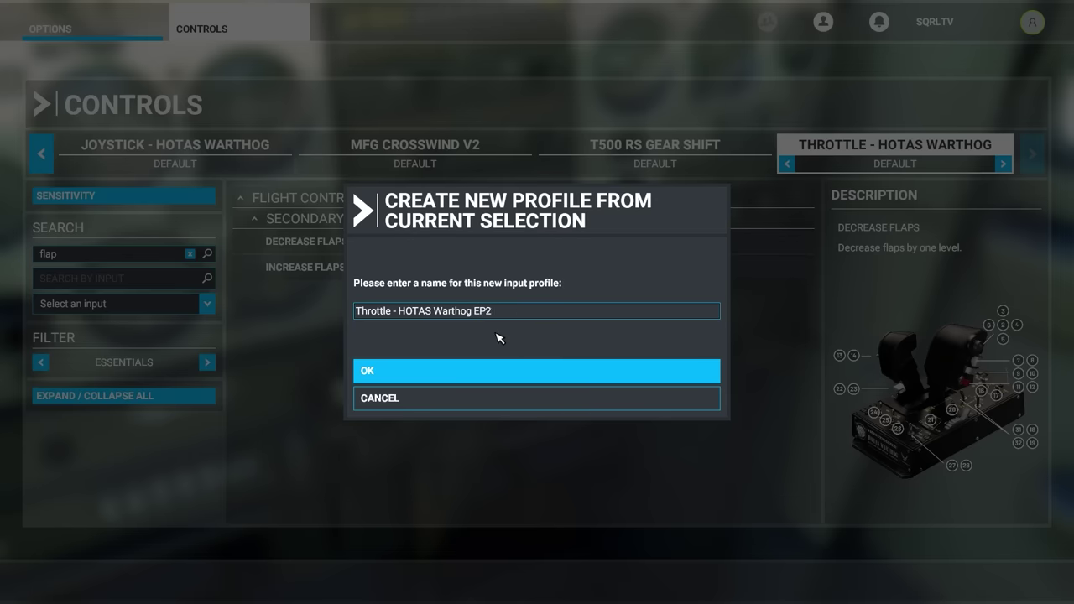
click(472, 373)
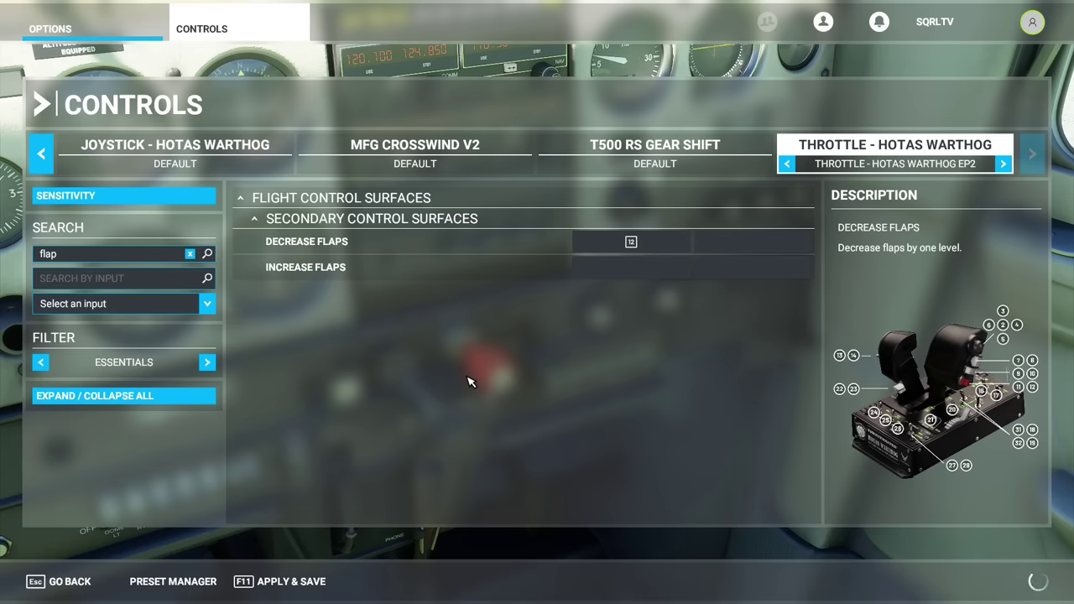
- Assign button 11 to Increase Flaps, then filter to the four assigned flap controls
click(631, 266)
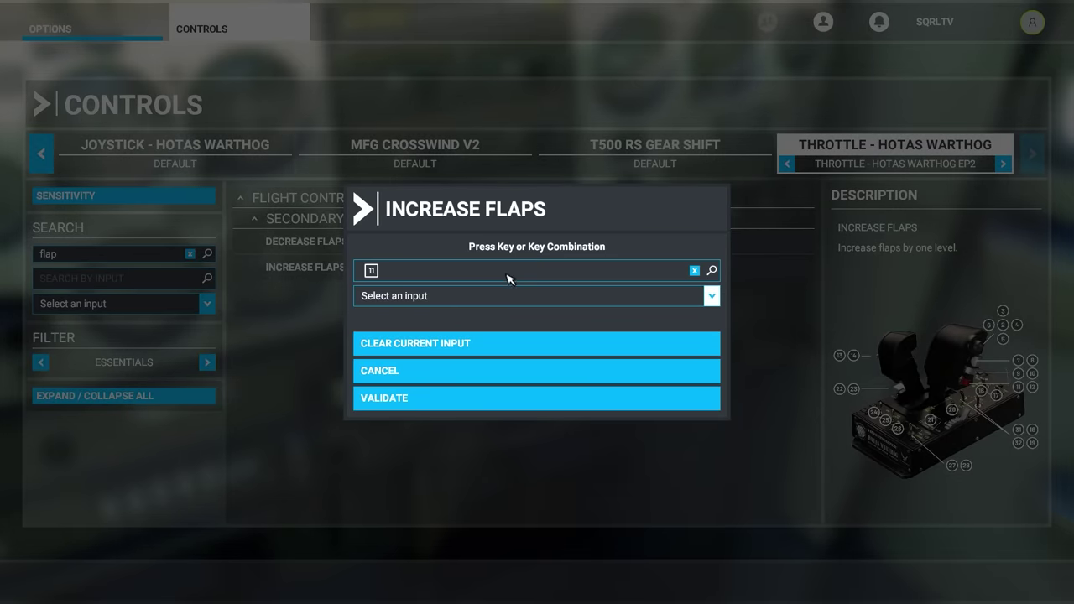
click(418, 407)
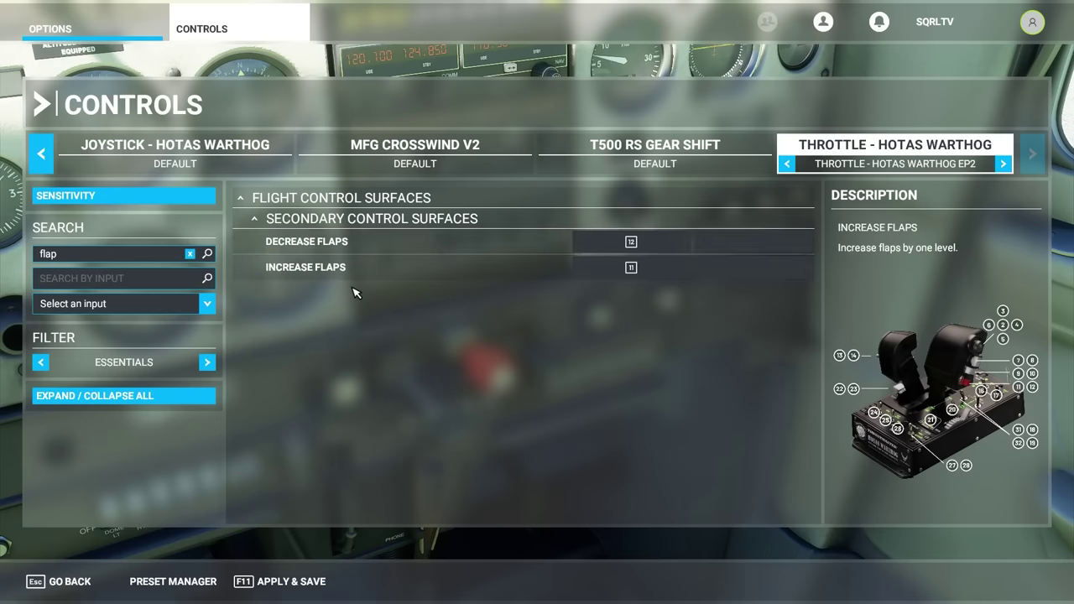
click(207, 362)
click(207, 362)
click(40, 362)
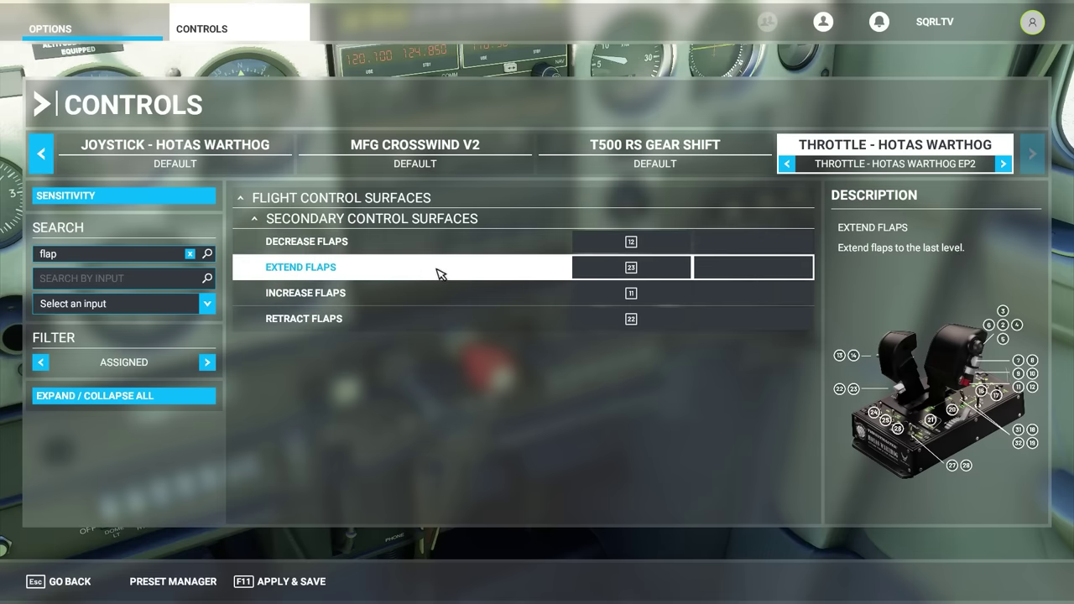
- Unbind button 23 from Extend Flaps and button 22 from Retract Flaps, then save the EP2 profile
click(631, 268)
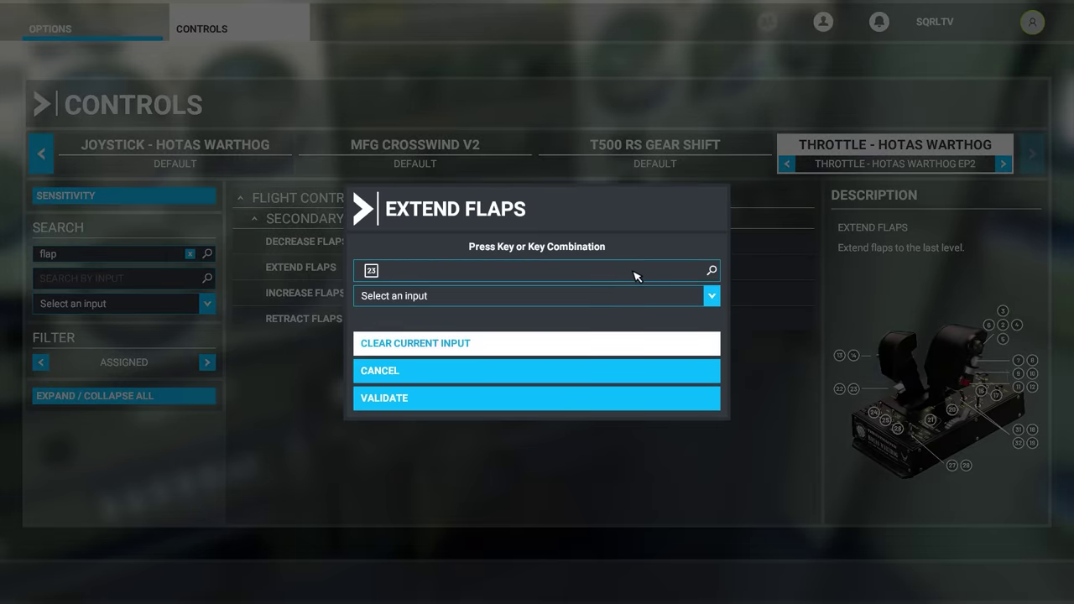
click(422, 348)
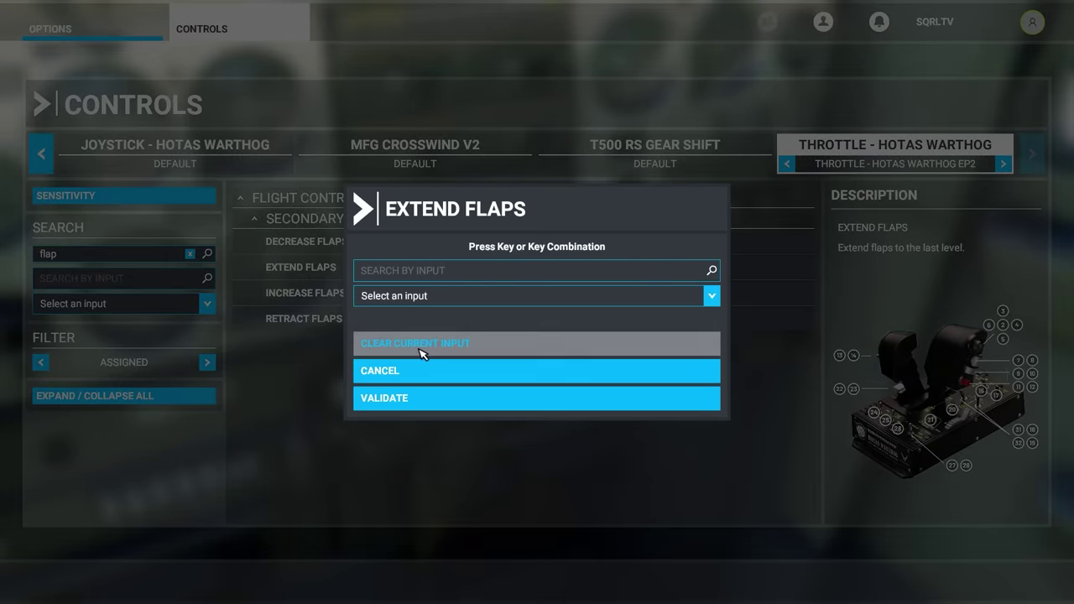
click(403, 402)
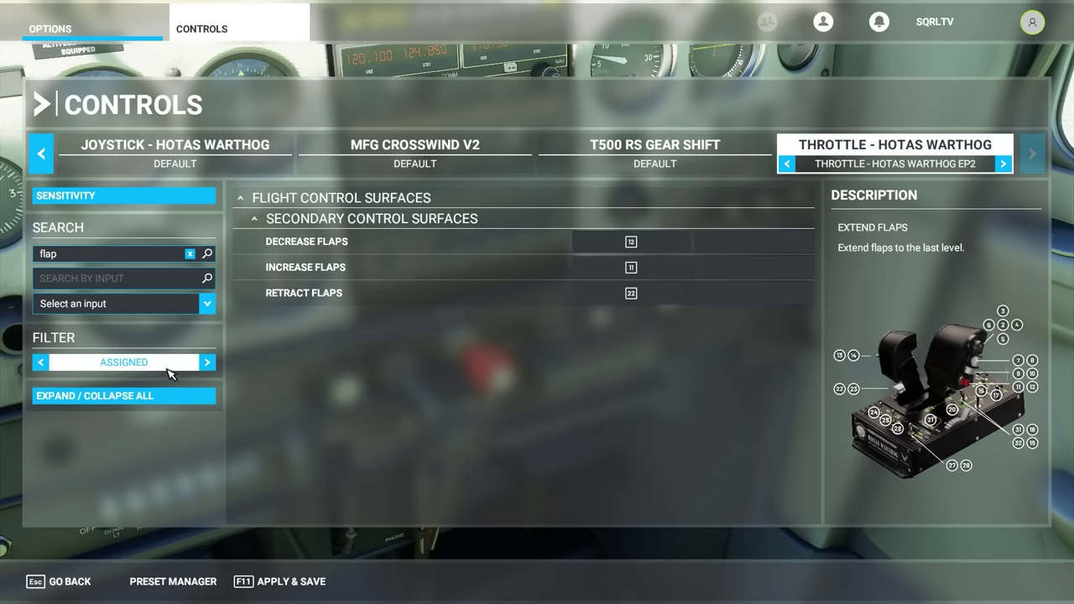
click(478, 346)
click(464, 401)
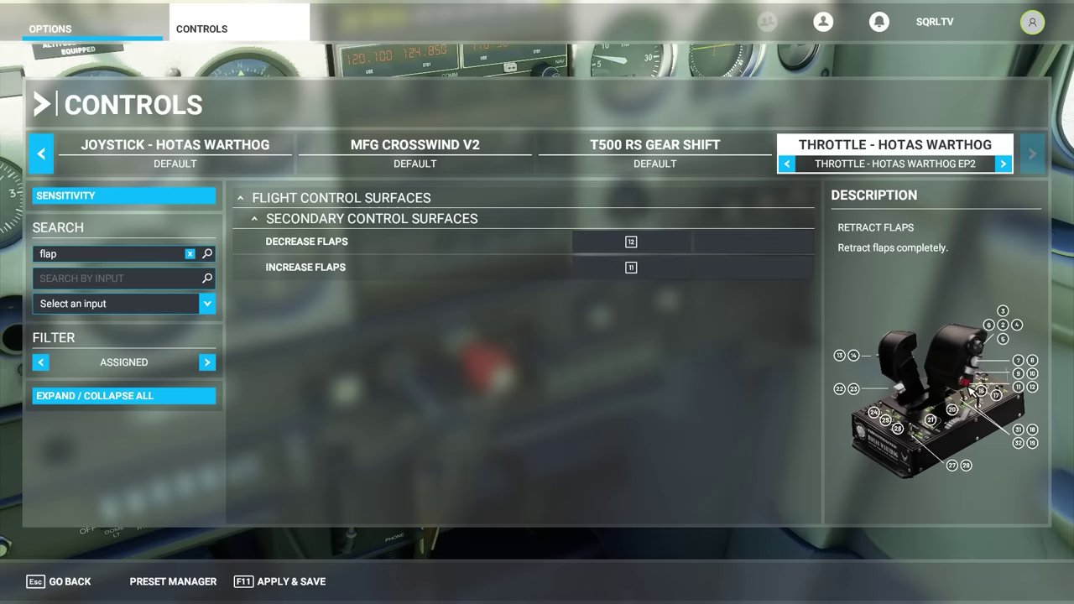
click(285, 581)
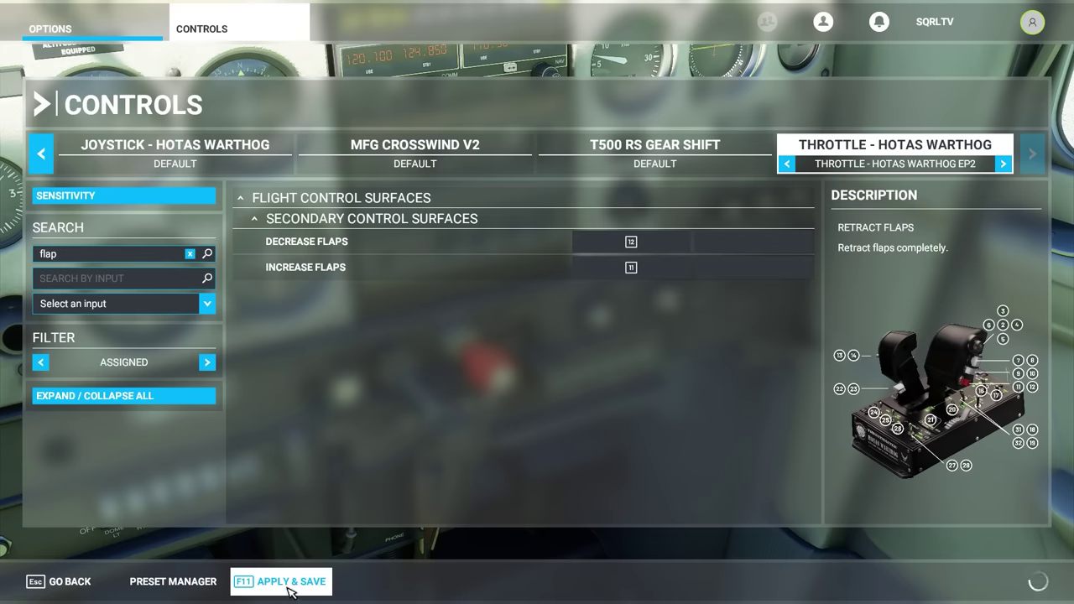
key(Escape)
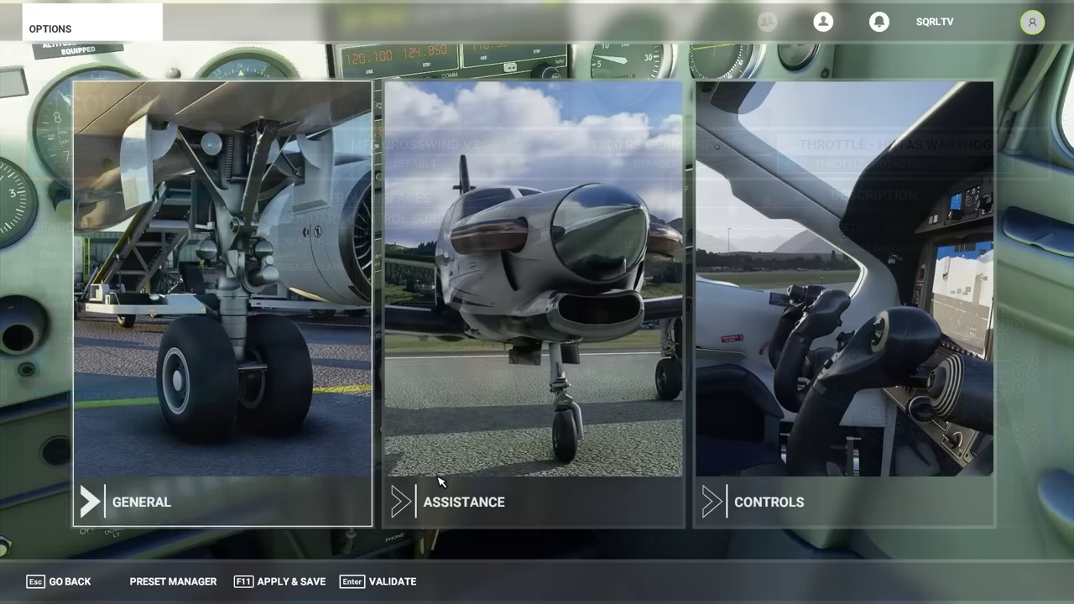
- Back in the Cessna cockpit, lower and raise the flaps a notch with F7 and F6
key(Escape)
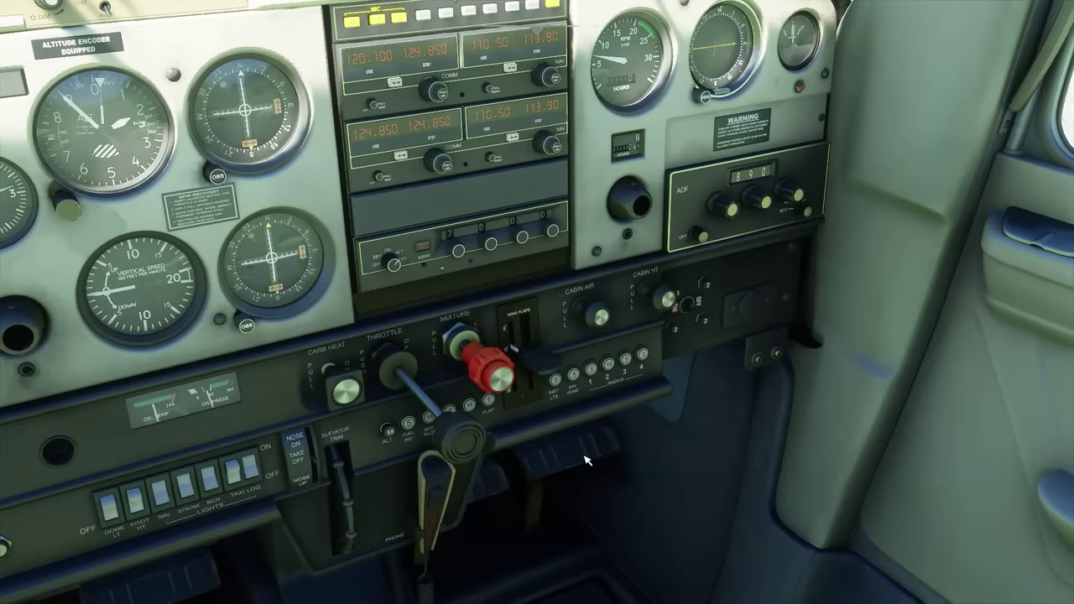
key(F7)
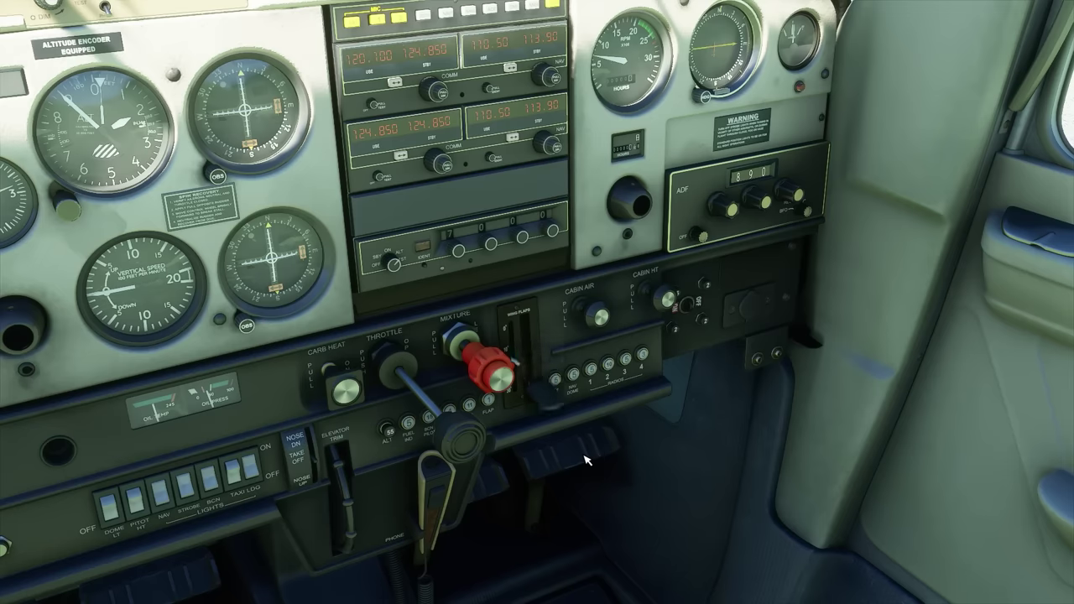
key(F6)
key(F6)
key(F7)
- Look right, back across the panel and around the windows, then bring up Options
key(KP_6)
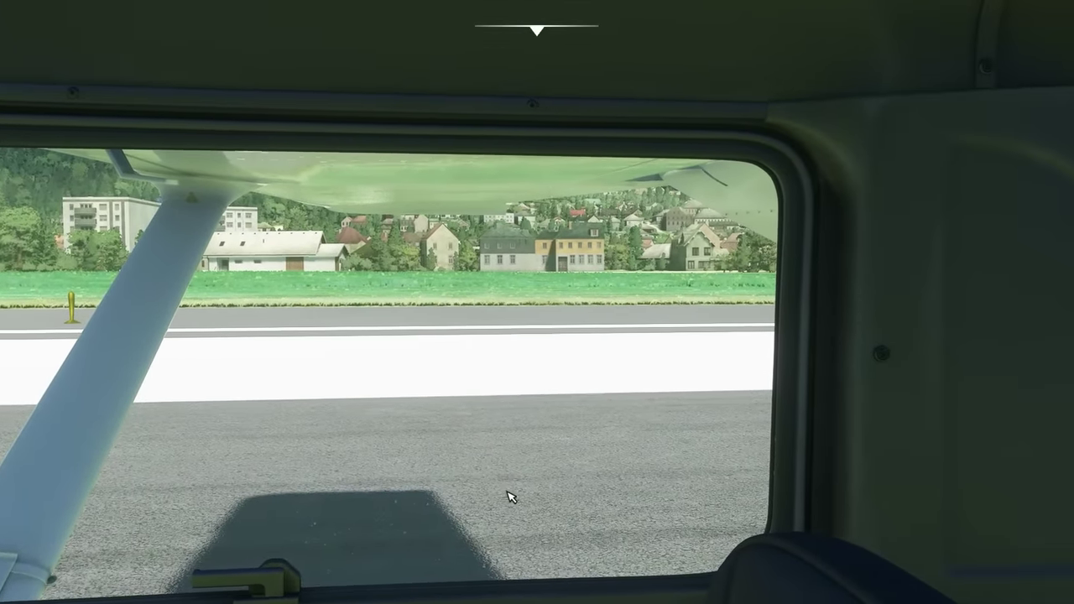
key(KP_4)
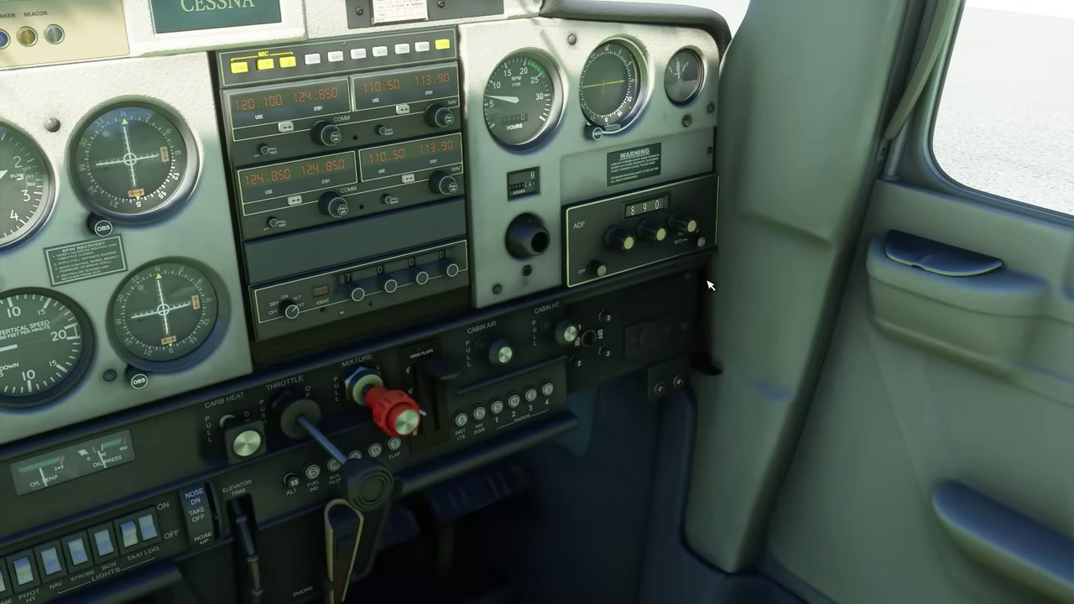
key(KP_4)
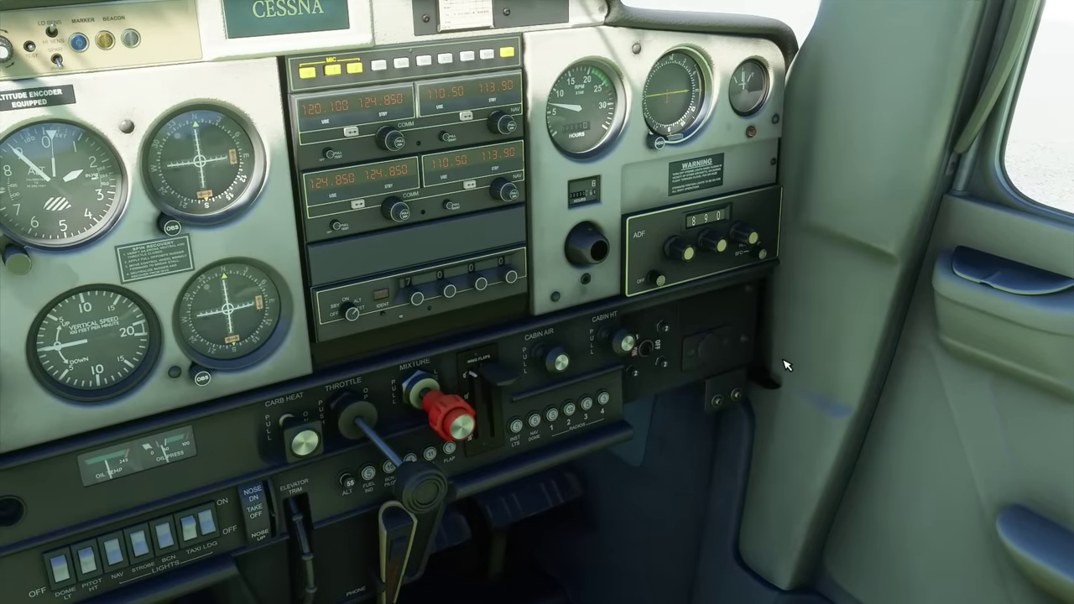
key(ctrl+space)
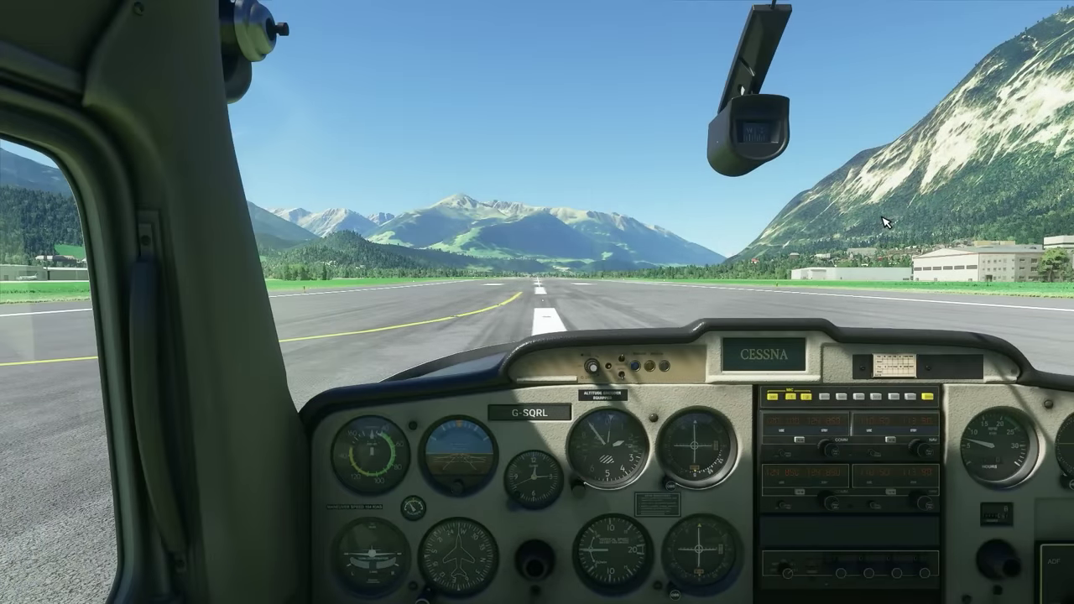
drag(885, 223, 671, 224)
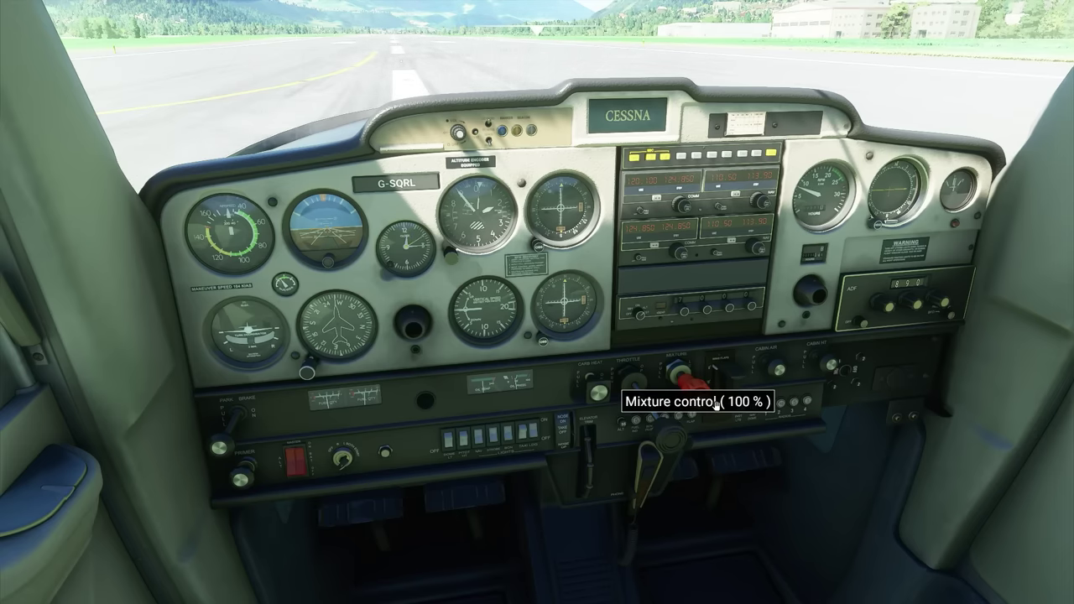
key(Escape)
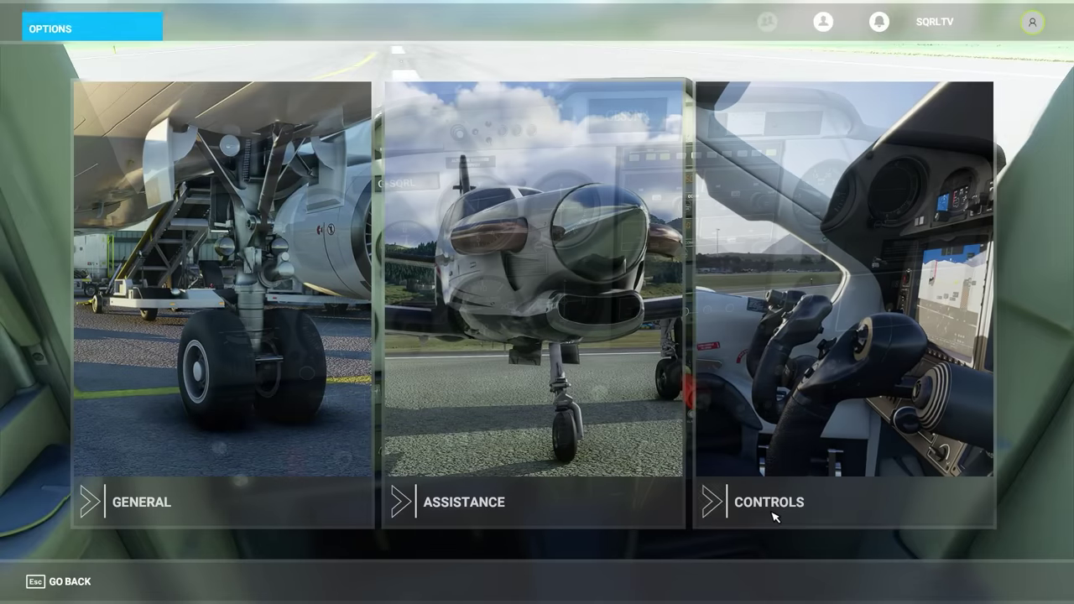
- Show the Throttle - Hotas Warthog bindings in Controls, filtered by the search 'axi'
click(774, 512)
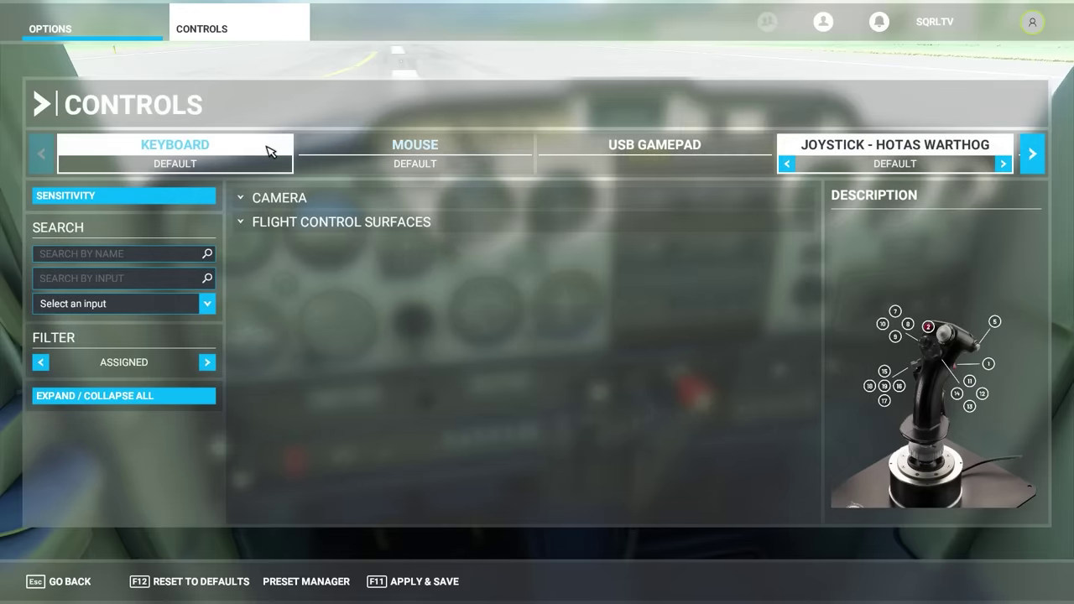
click(1032, 154)
click(1031, 153)
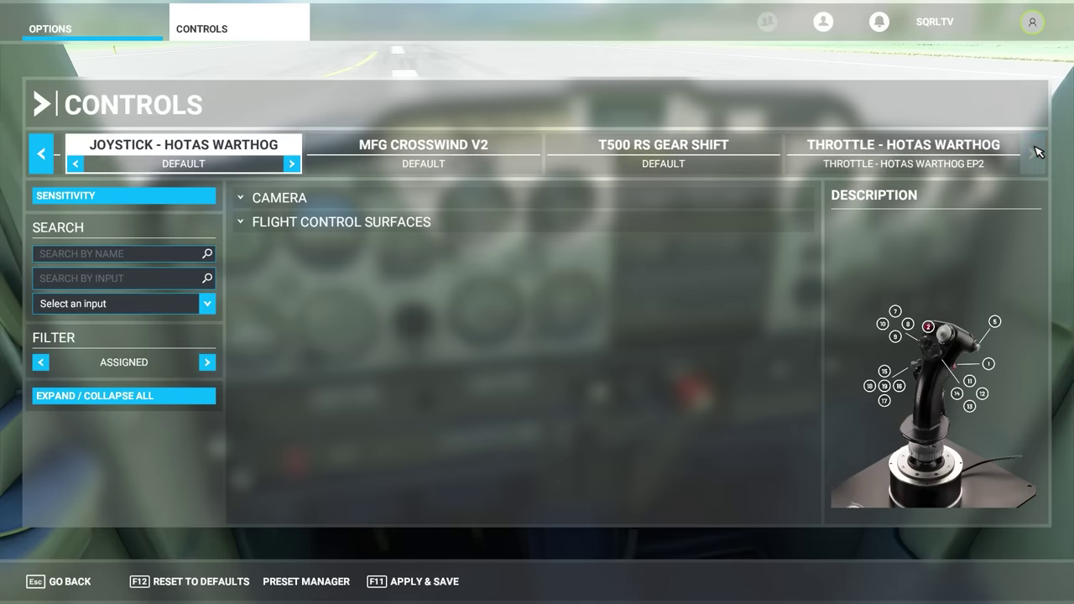
click(878, 148)
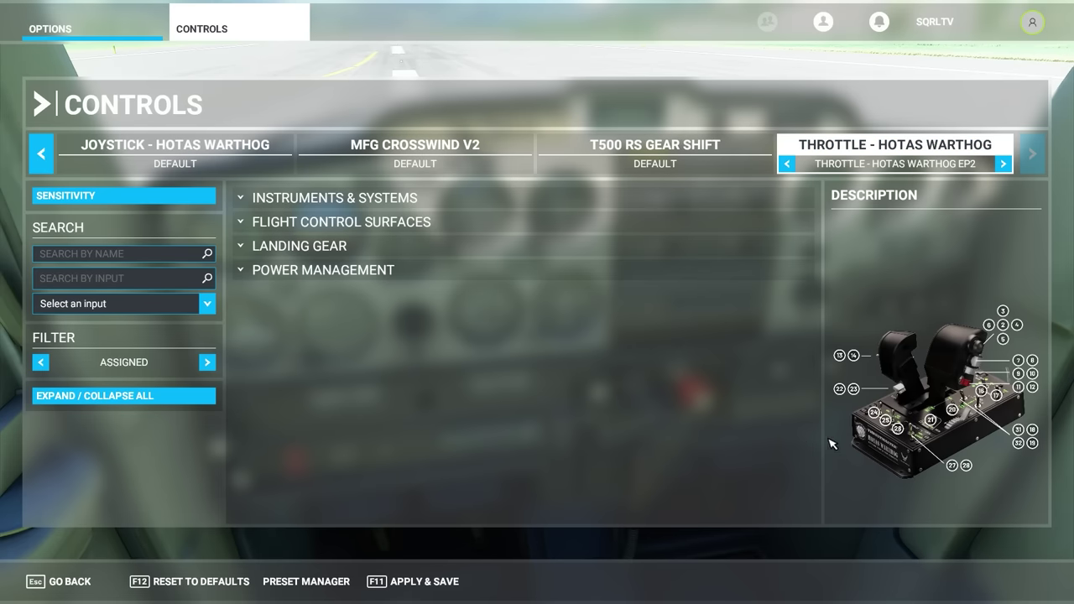
click(113, 255)
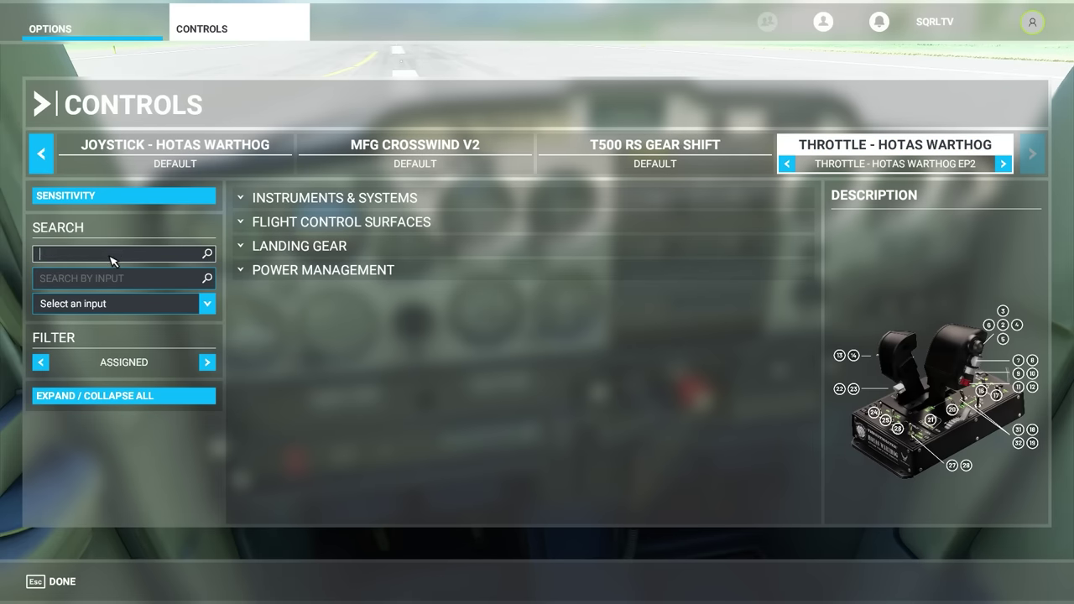
text(axio)
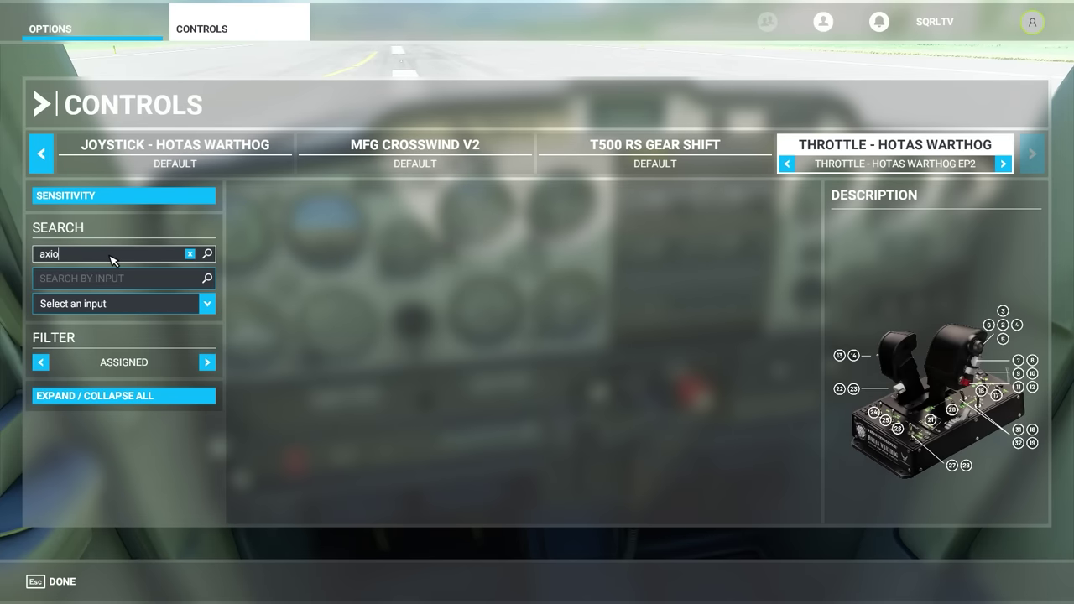
key(BackSpace)
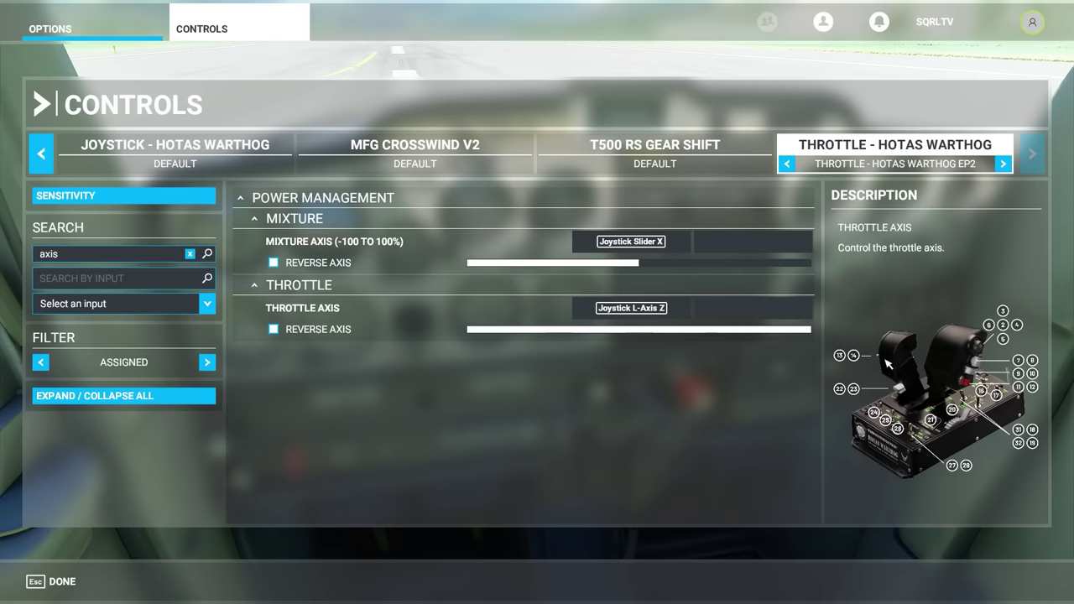
- Rebind Mixture Axis from Joystick Slider X to Joystick R-Axis Z and save the profile
click(635, 243)
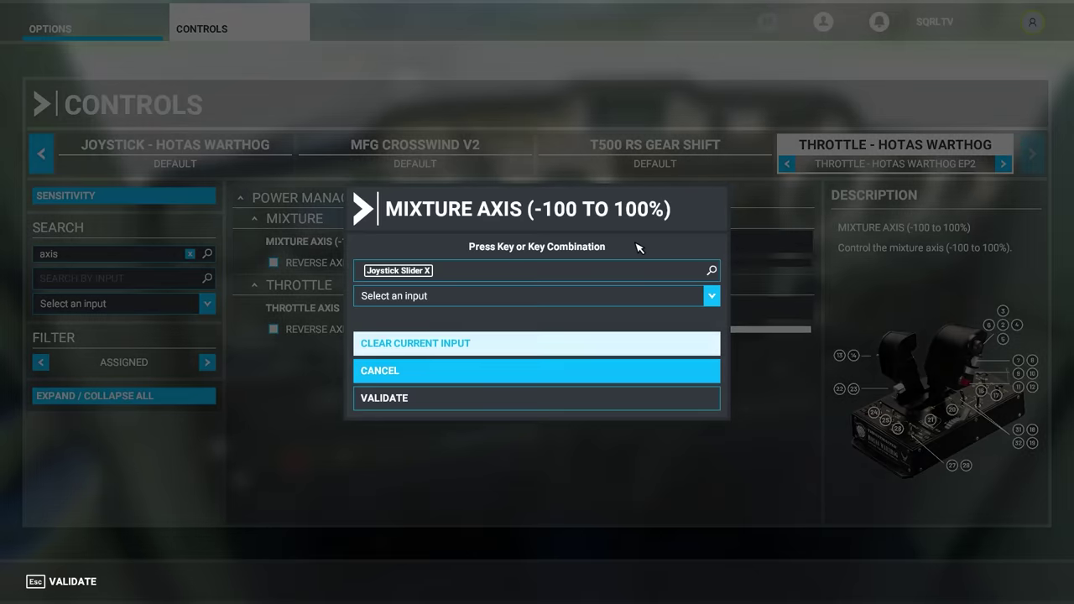
click(433, 344)
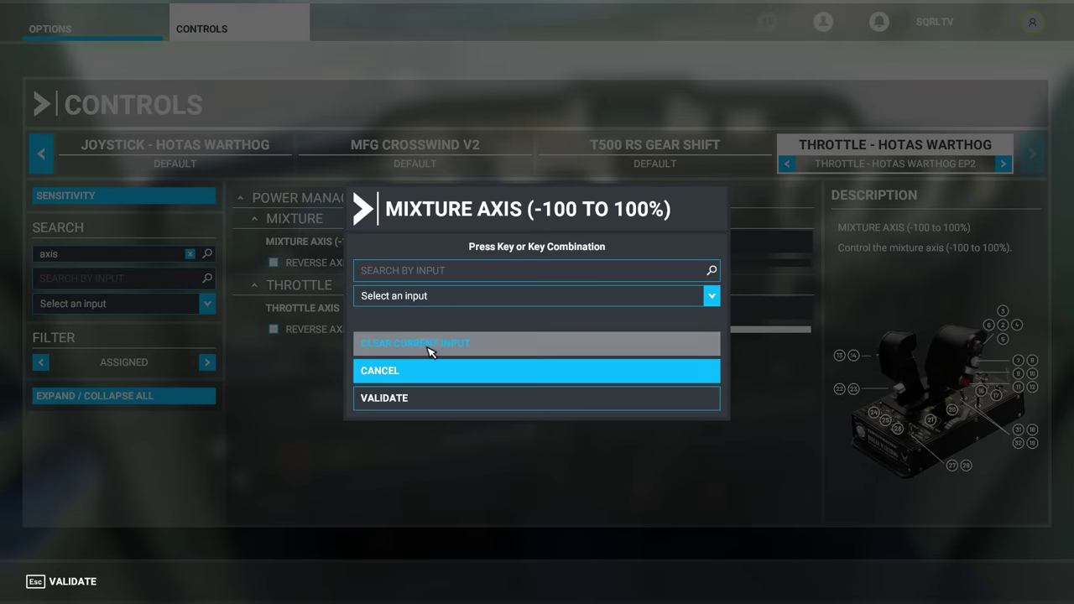
click(433, 272)
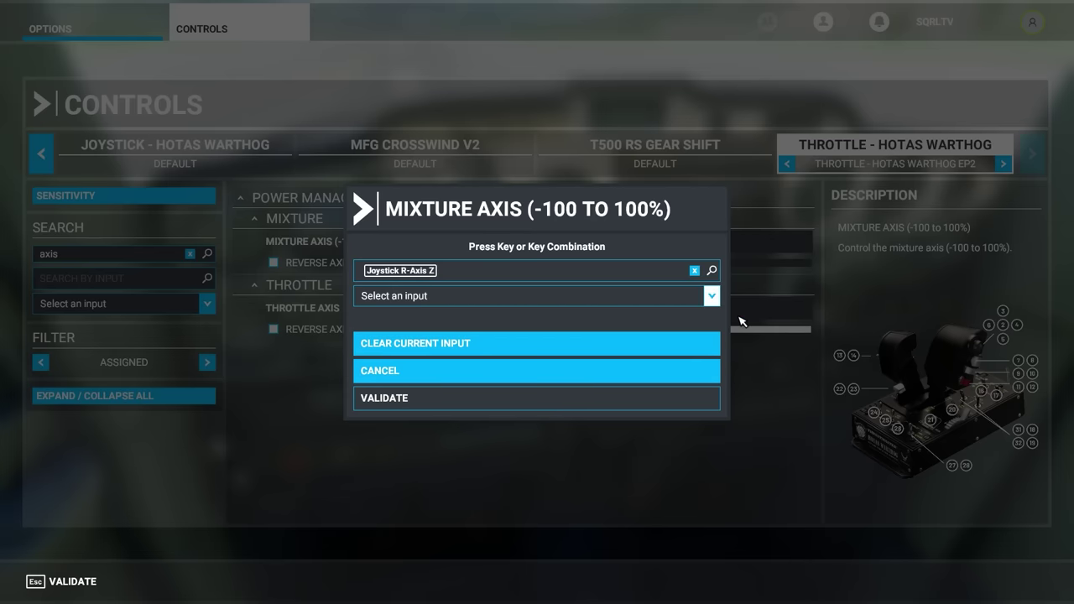
click(425, 400)
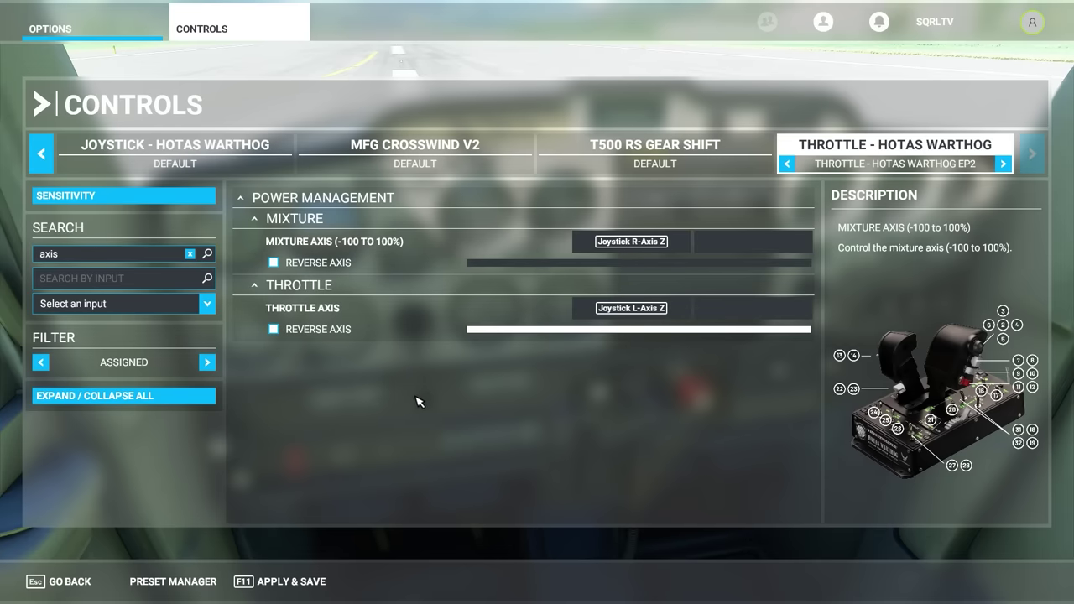
click(309, 577)
- Check the mixture lever in the cockpit, then view the Warthog throttle's Sensitivity settings (R-Axis Z: 1% sensitivity, 4% dead zone)
key(Escape)
key(Escape)
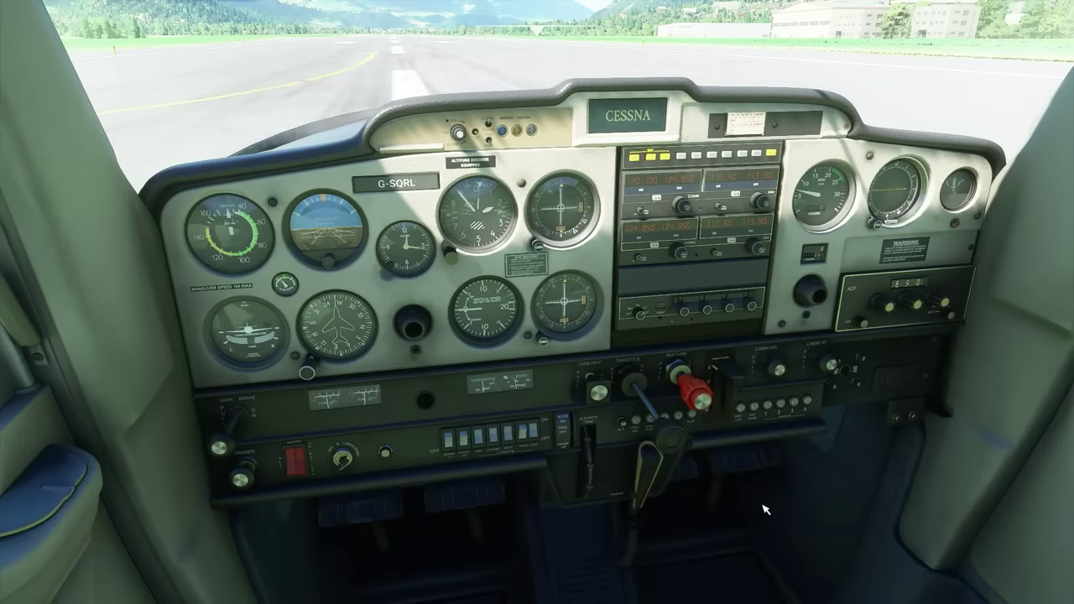
mouse_move(707, 392)
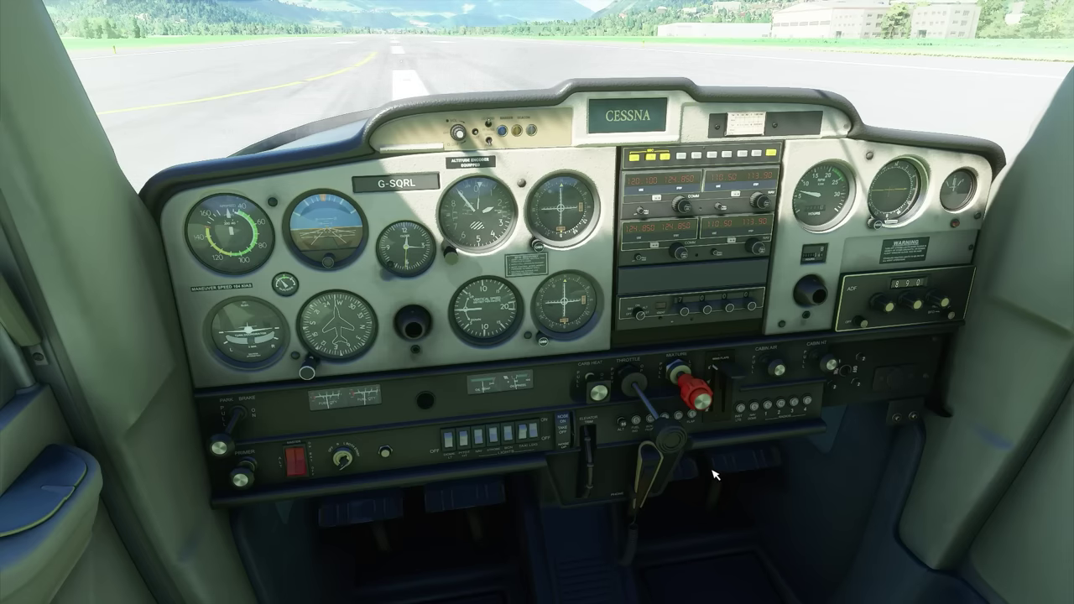
drag(695, 511, 497, 399)
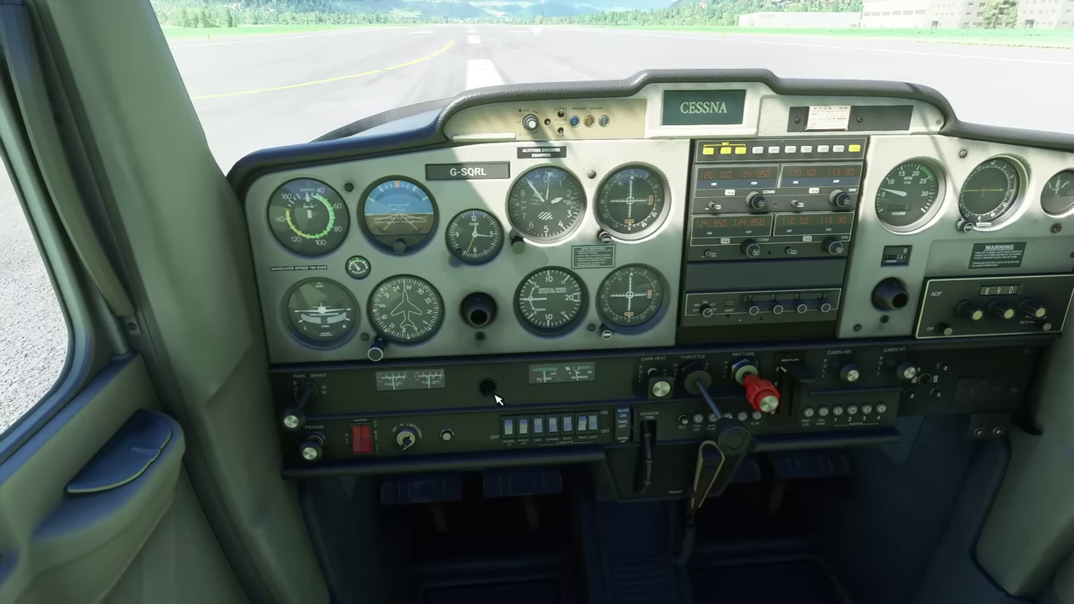
click(474, 309)
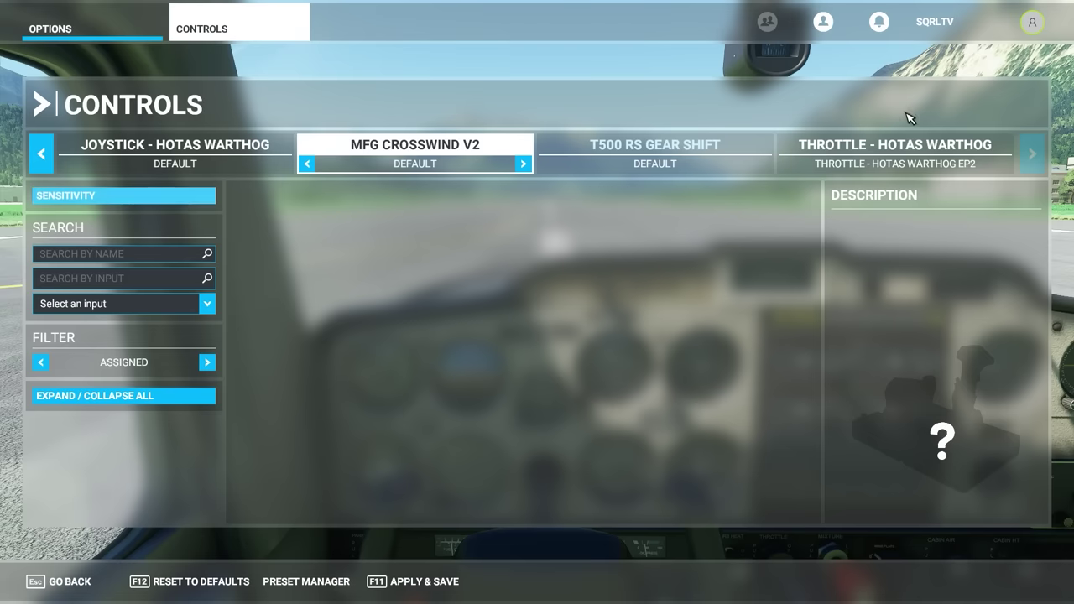
click(943, 145)
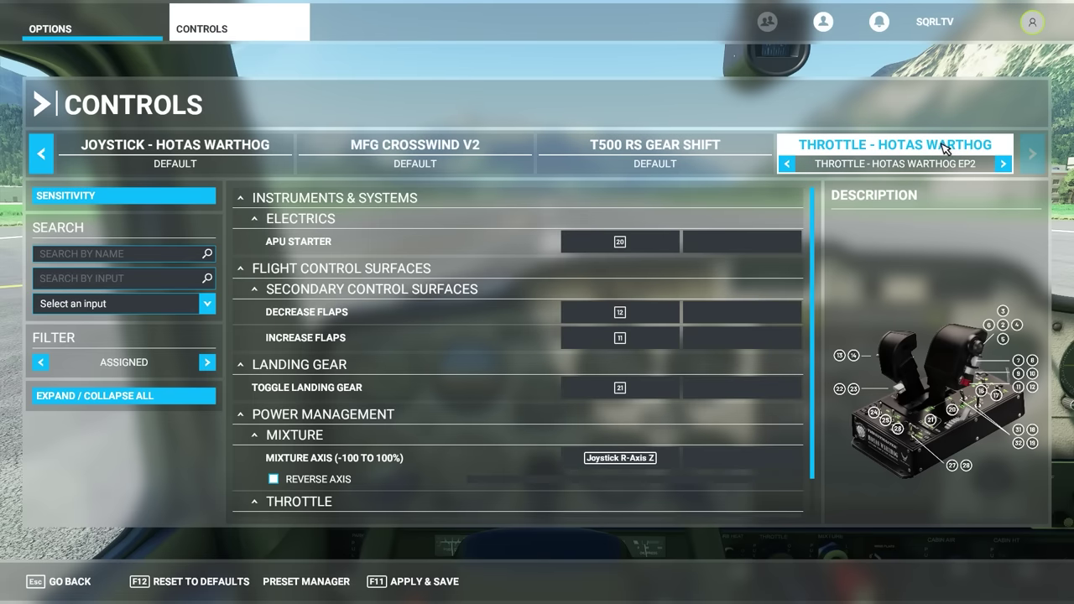
click(153, 201)
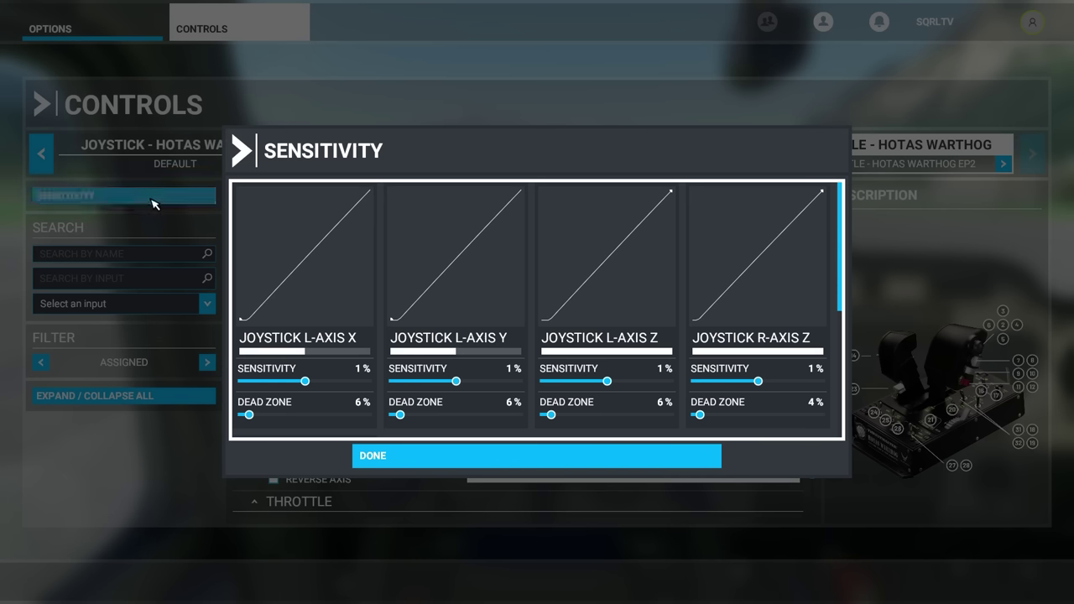